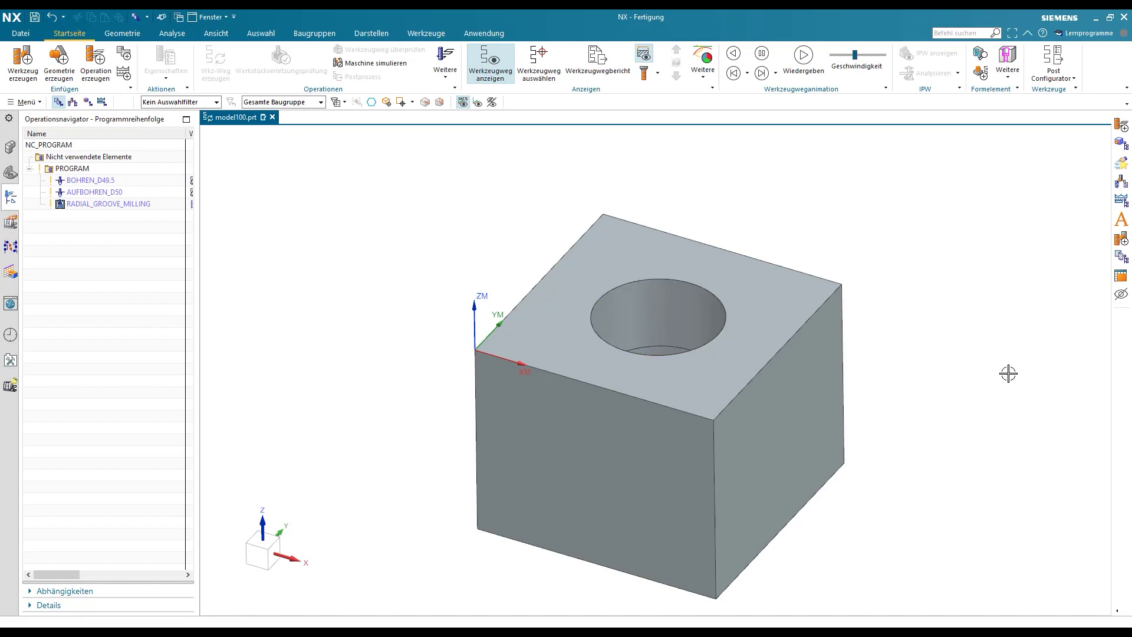
Inspect the bore in the block and the tool paths of the BOHREN_D49.5 and AUFBOHREN_D50 operations.
{"action": "scroll", "coordinate": [943, 342], "scroll_direction": "down", "scroll_amount": 1}
{"action": "middle_click_drag", "start_coordinate": [944, 341], "coordinate": [968, 349]}
{"action": "scroll", "coordinate": [980, 353], "scroll_direction": "up", "scroll_amount": 3}
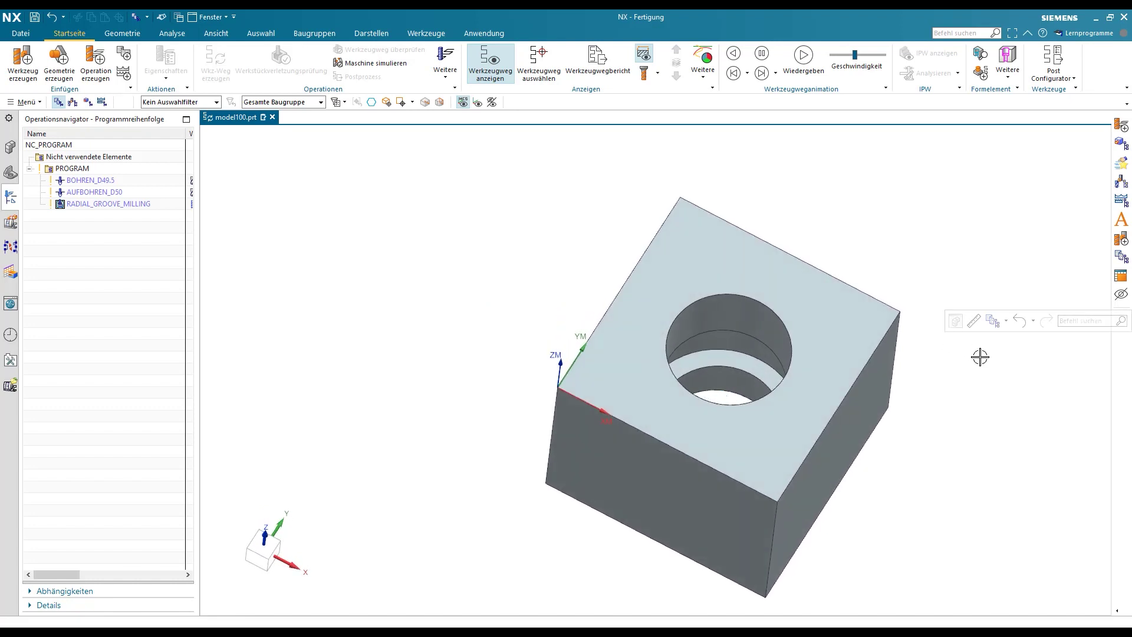
{"action": "middle_click_drag", "start_coordinate": [980, 356], "coordinate": [870, 357], "text": "shift"}
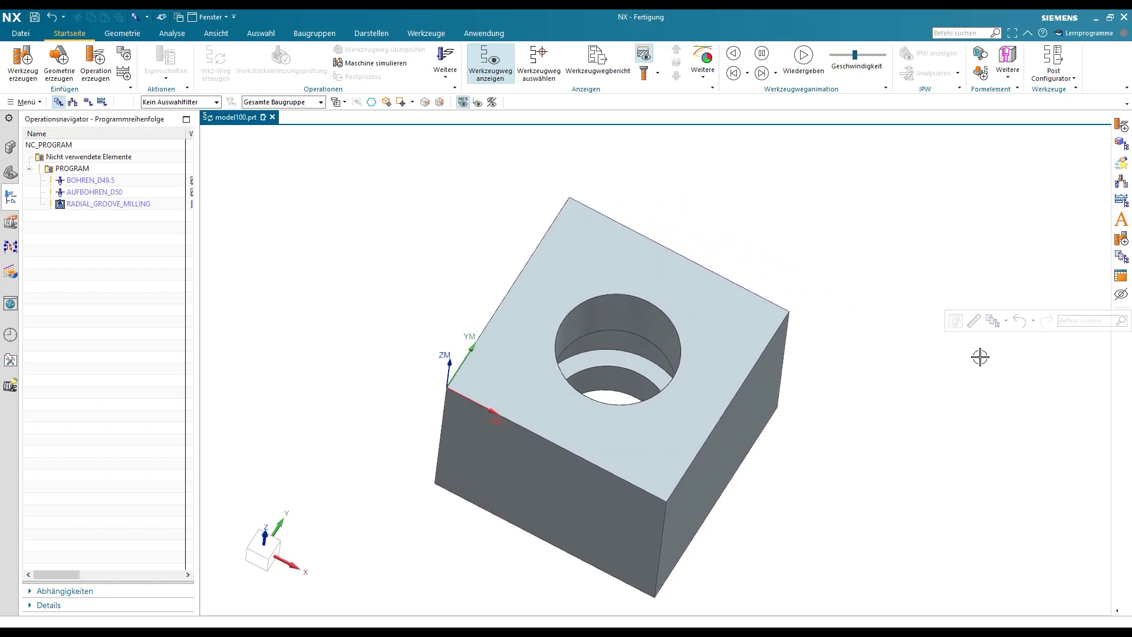
{"action": "left_click", "coordinate": [88, 182]}
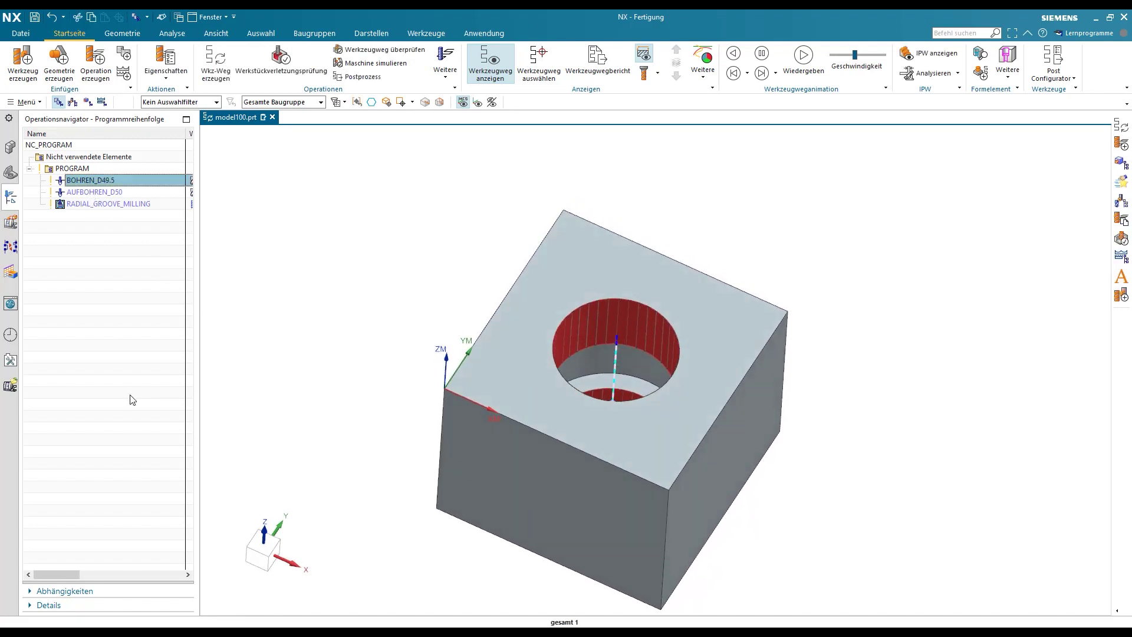
{"action": "left_click", "coordinate": [91, 193]}
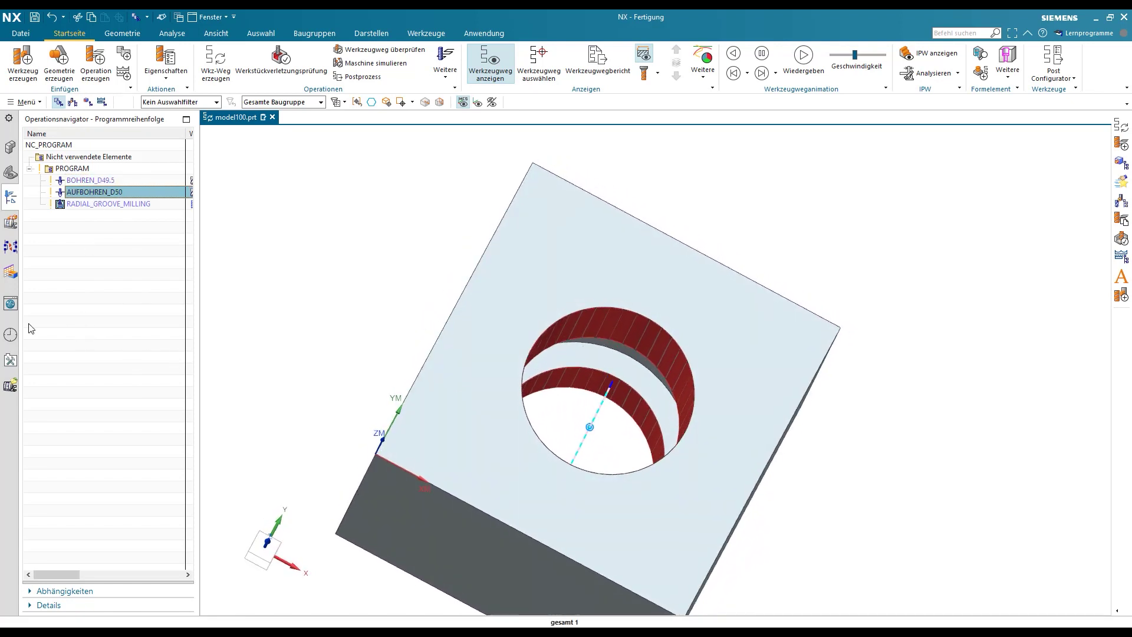
Open the RADIAL_GROOVE_MILLING operation and review its feature geometry for the internal groove.
{"action": "left_click", "coordinate": [121, 206]}
{"action": "double_click", "coordinate": [121, 206]}
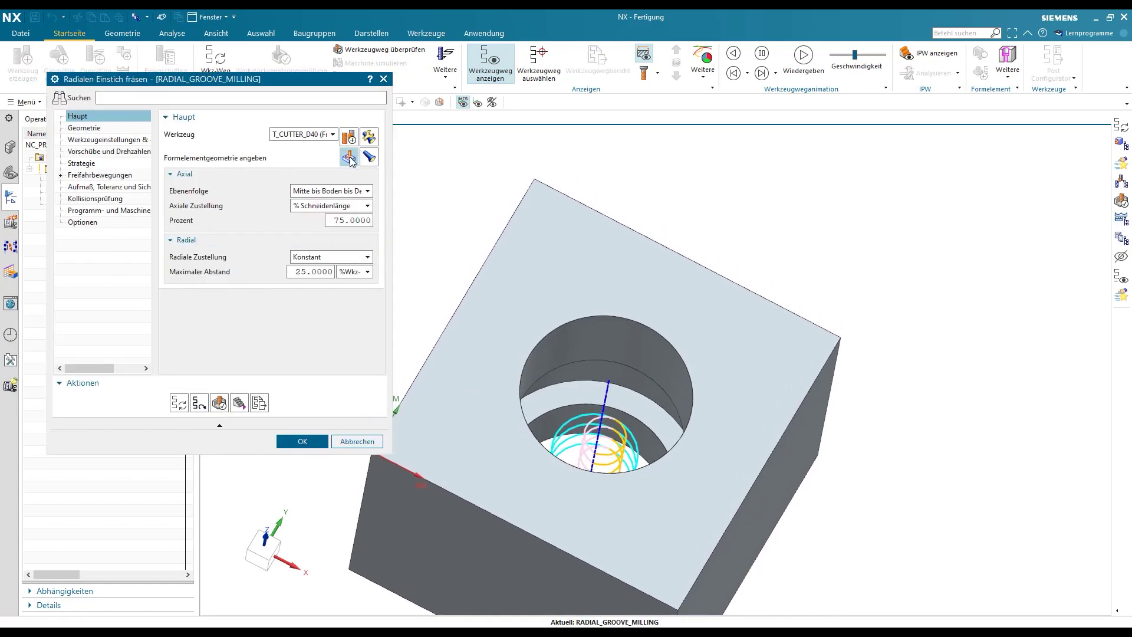
{"action": "left_click", "coordinate": [349, 156]}
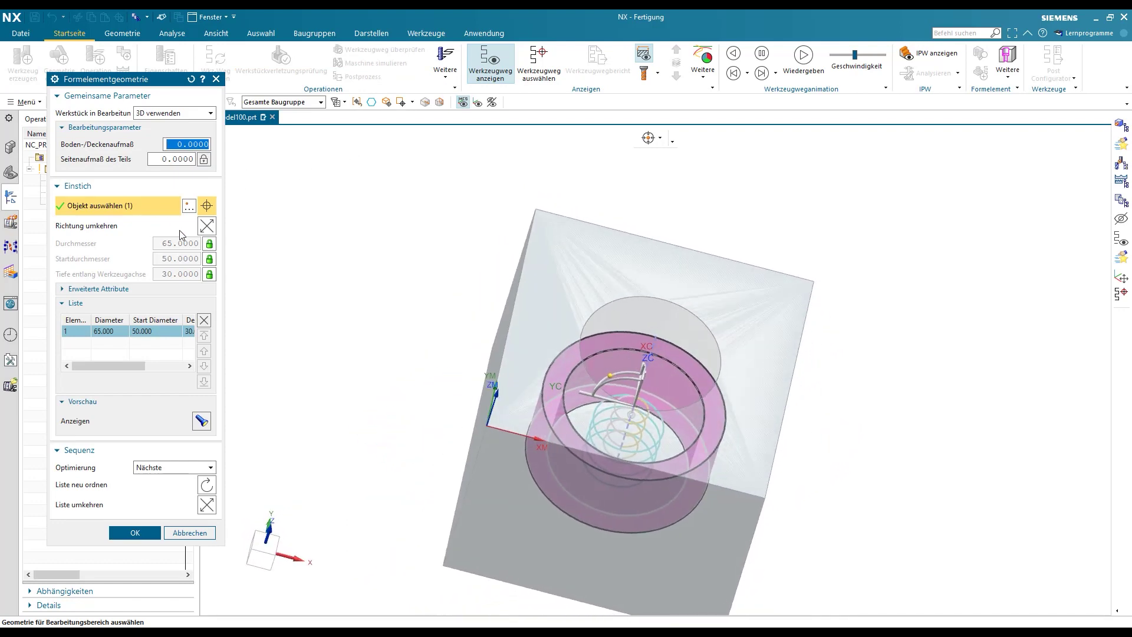
{"action": "left_click", "coordinate": [135, 532]}
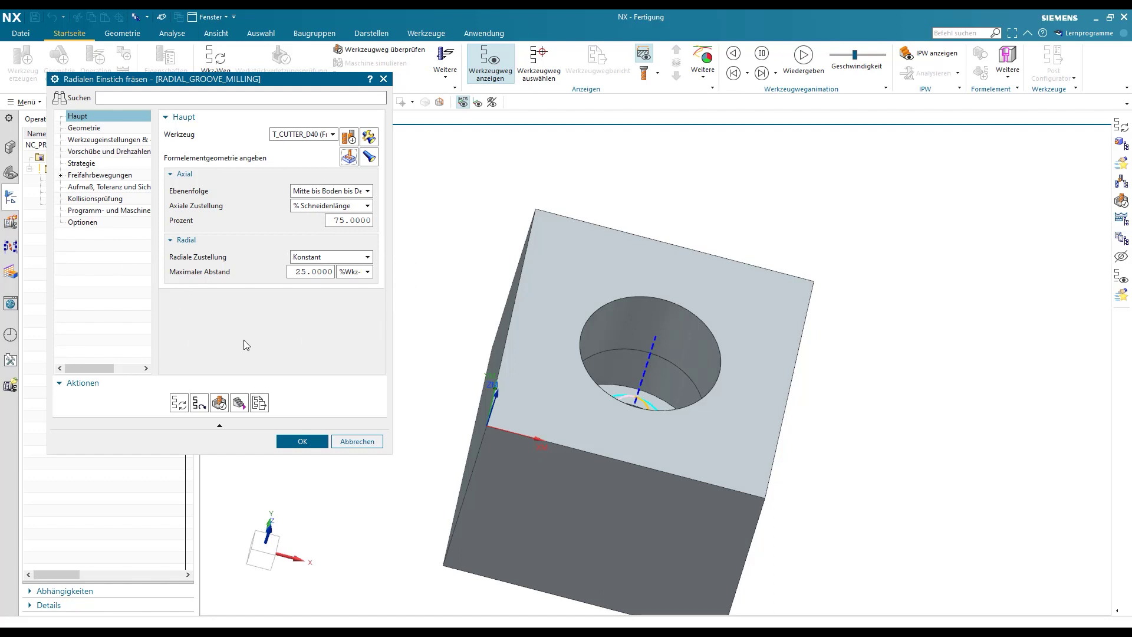
Generate the groove milling tool path and show the part as a static wireframe in the front view.
{"action": "left_click", "coordinate": [178, 406]}
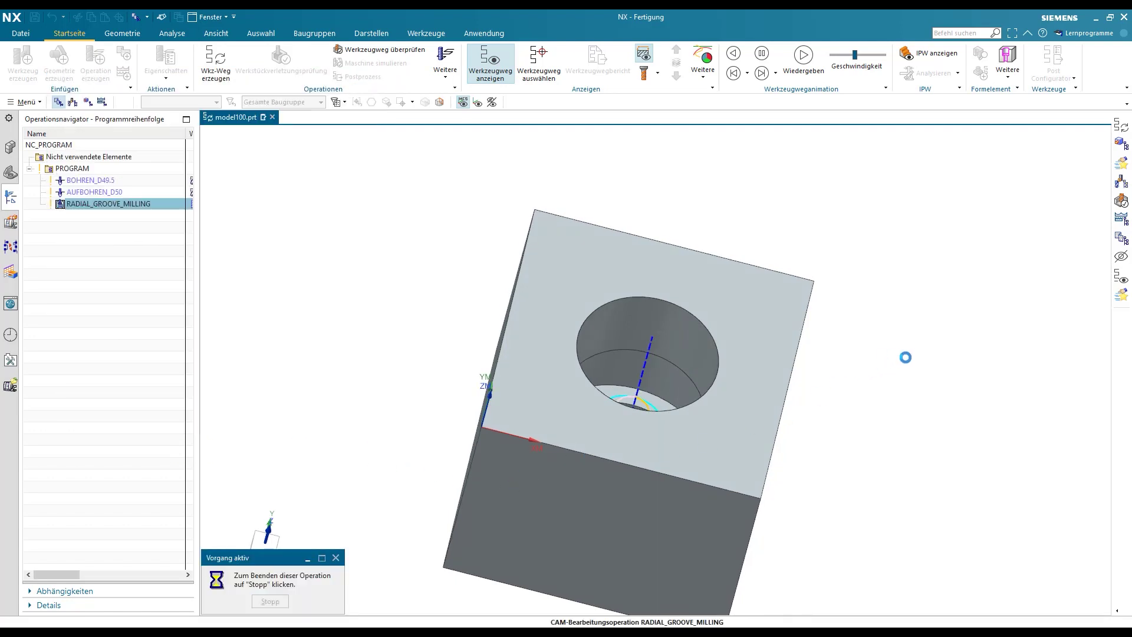
{"action": "right_click", "coordinate": [926, 340]}
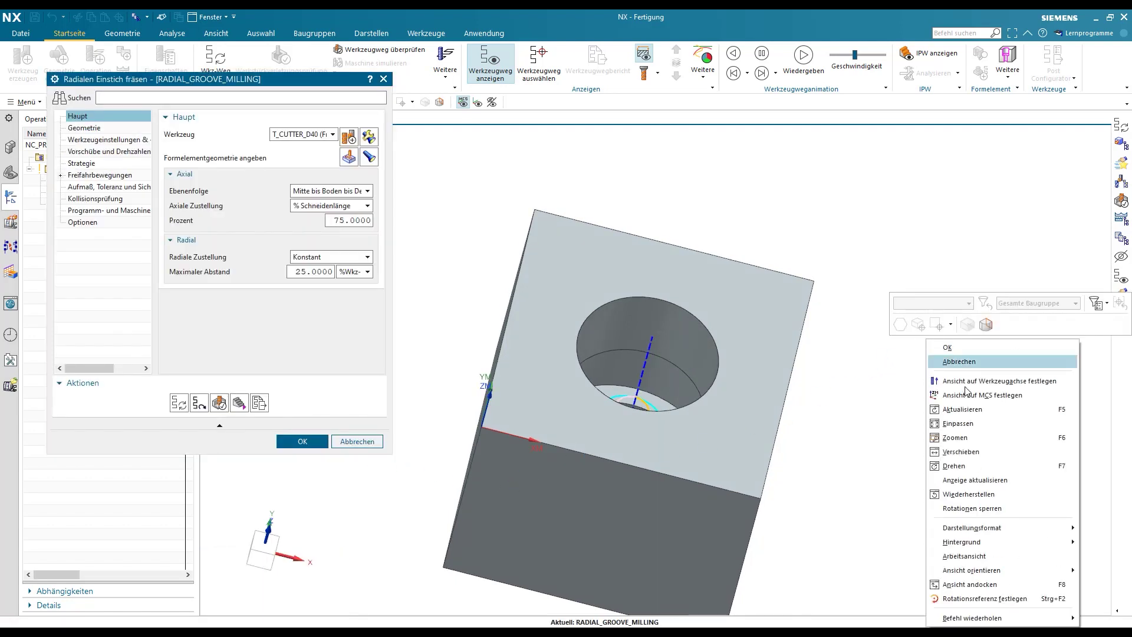
{"action": "mouse_move", "coordinate": [996, 528]}
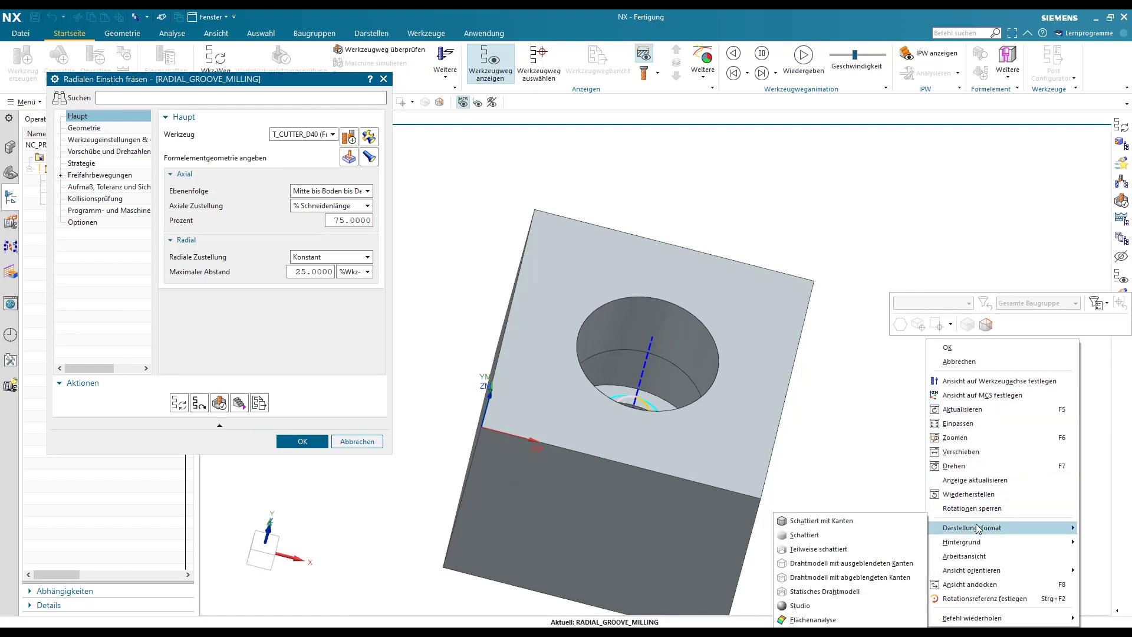
{"action": "left_click", "coordinate": [828, 591]}
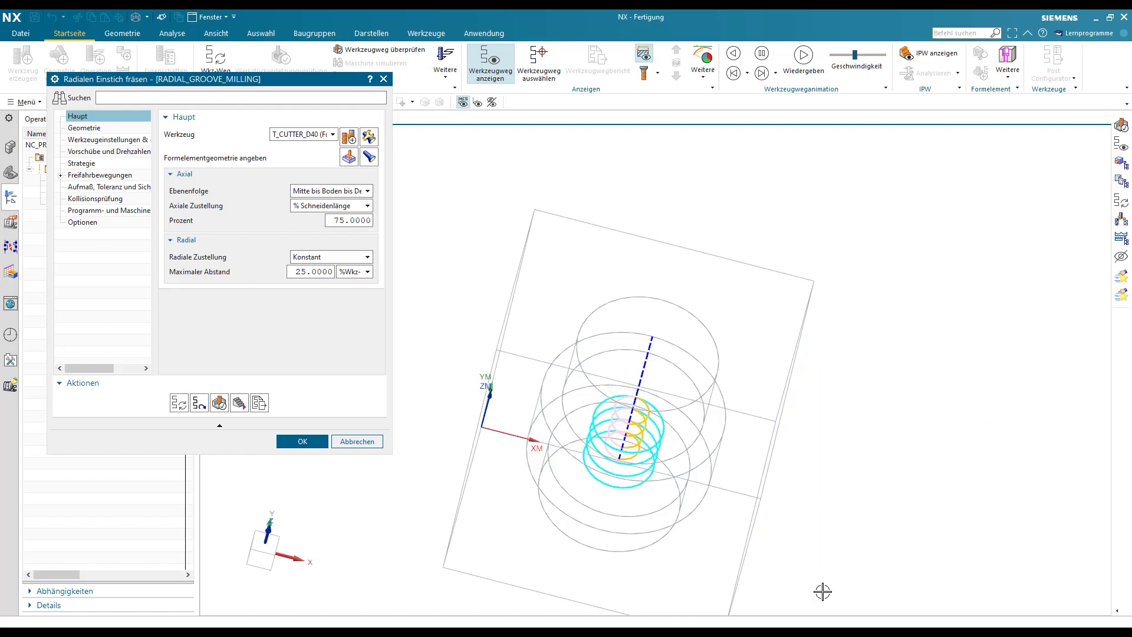
{"action": "key", "text": "ctrl+alt+t"}
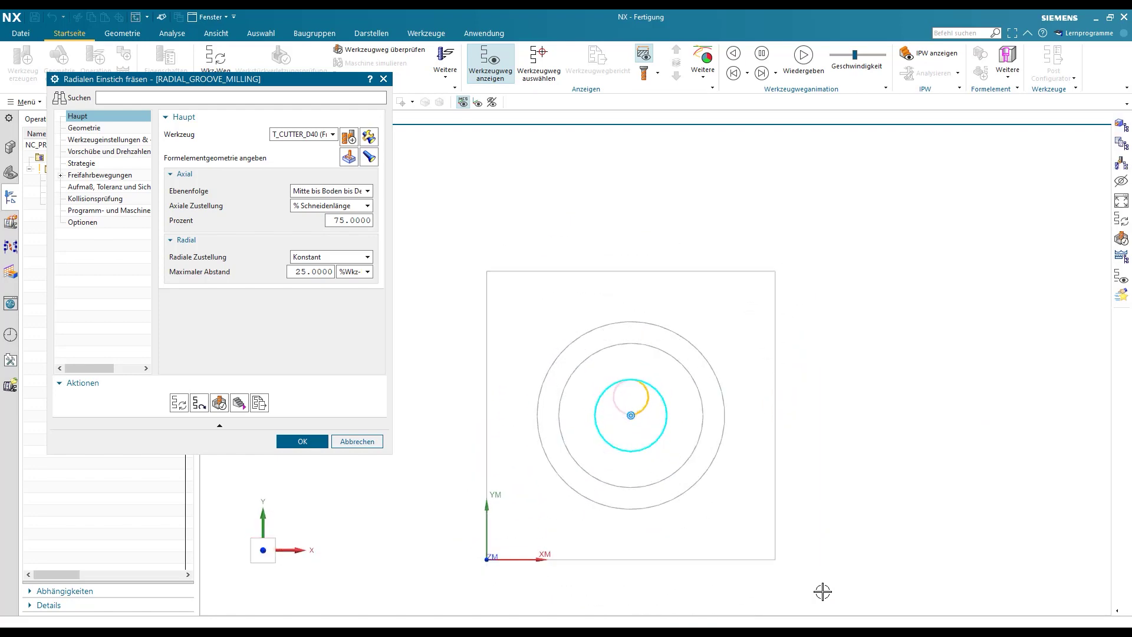
{"action": "key", "text": "Home"}
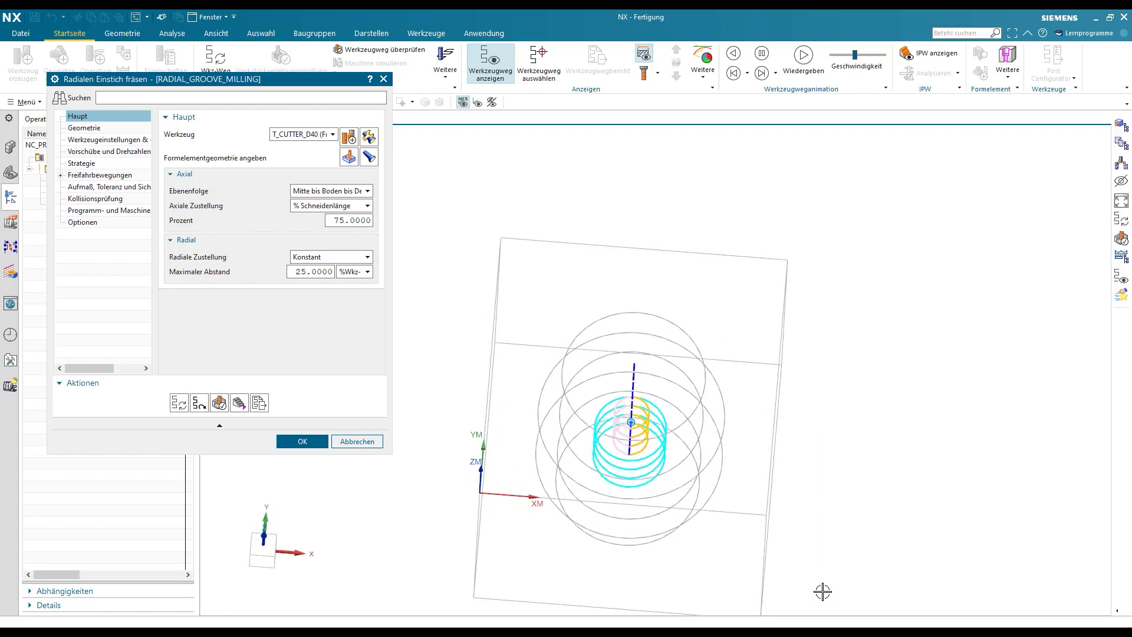
{"action": "left_click", "coordinate": [262, 551]}
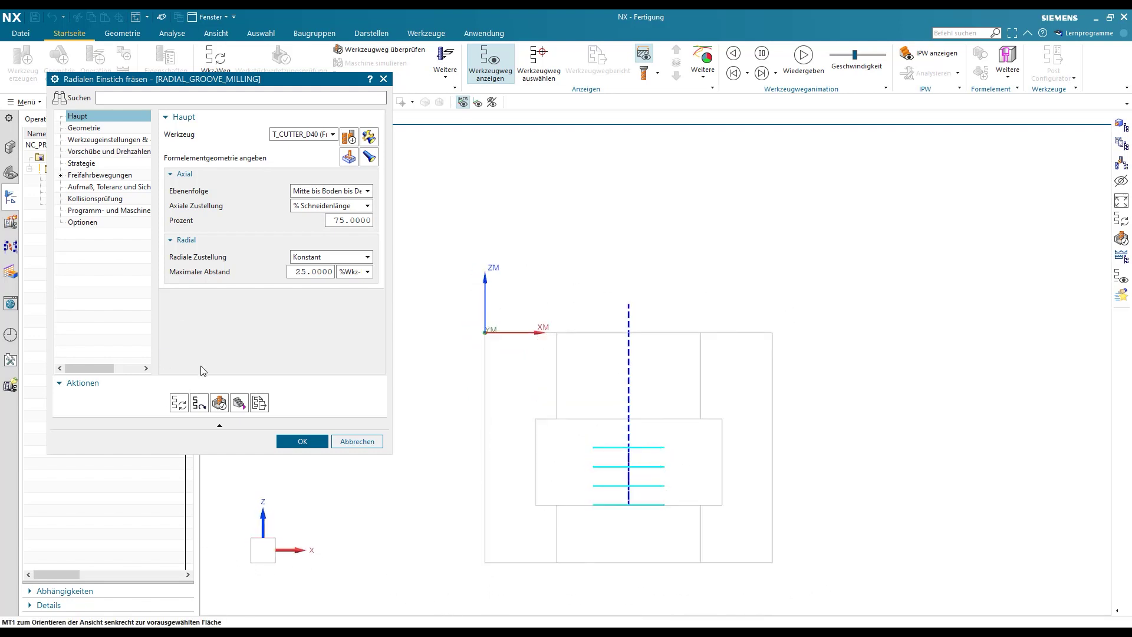
Verify the groove milling tool path by stepping through its motions to the end, and close the operation.
{"action": "left_click", "coordinate": [218, 404]}
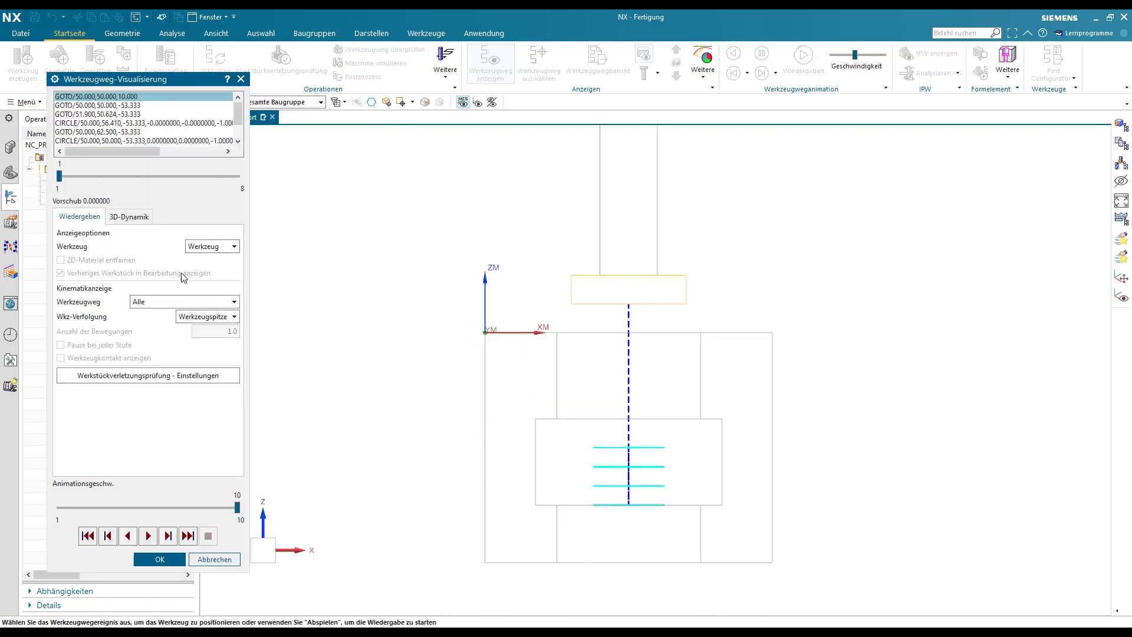
{"action": "left_click", "coordinate": [169, 536]}
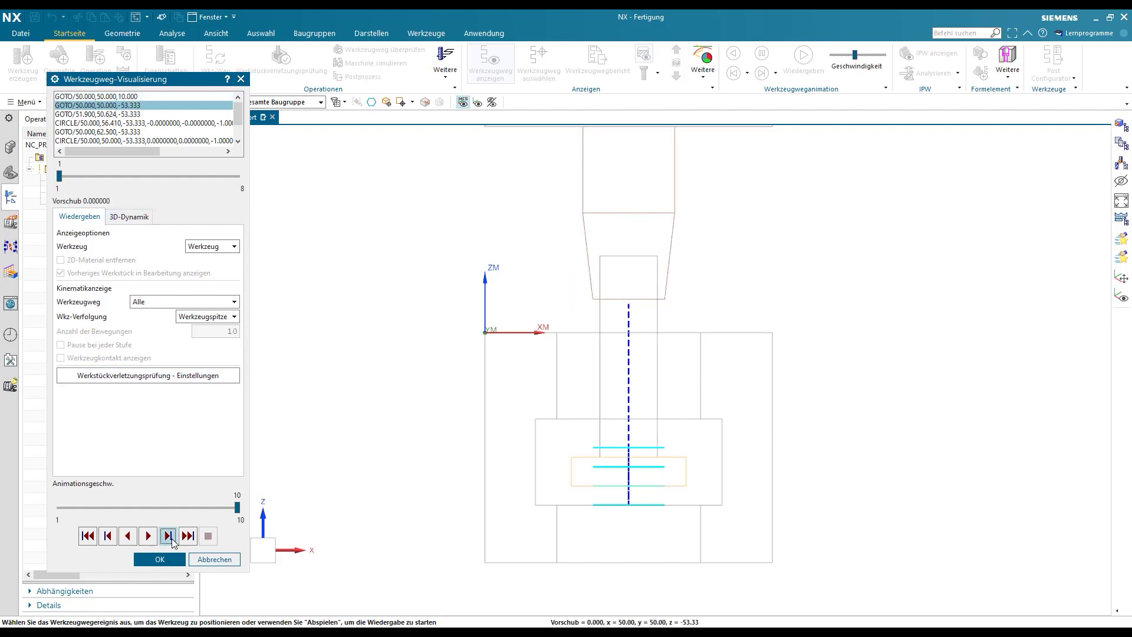
{"action": "left_click", "coordinate": [168, 536]}
{"action": "left_click", "coordinate": [169, 536]}
{"action": "left_click", "coordinate": [169, 536]}
{"action": "left_click", "coordinate": [169, 536]}
{"action": "left_click", "coordinate": [169, 536]}
{"action": "left_click", "coordinate": [168, 536]}
{"action": "left_click", "coordinate": [169, 536]}
{"action": "left_click", "coordinate": [168, 536]}
{"action": "left_click", "coordinate": [168, 536]}
{"action": "left_click", "coordinate": [169, 536]}
{"action": "left_click", "coordinate": [169, 536]}
{"action": "left_click", "coordinate": [168, 536]}
{"action": "left_click", "coordinate": [169, 536]}
{"action": "left_click", "coordinate": [168, 536]}
{"action": "left_click", "coordinate": [169, 536]}
{"action": "left_click", "coordinate": [169, 536]}
{"action": "left_click", "coordinate": [169, 536]}
{"action": "left_click", "coordinate": [168, 536]}
{"action": "left_click", "coordinate": [169, 536]}
{"action": "left_click", "coordinate": [169, 536]}
{"action": "left_click", "coordinate": [169, 536]}
{"action": "left_click", "coordinate": [169, 536]}
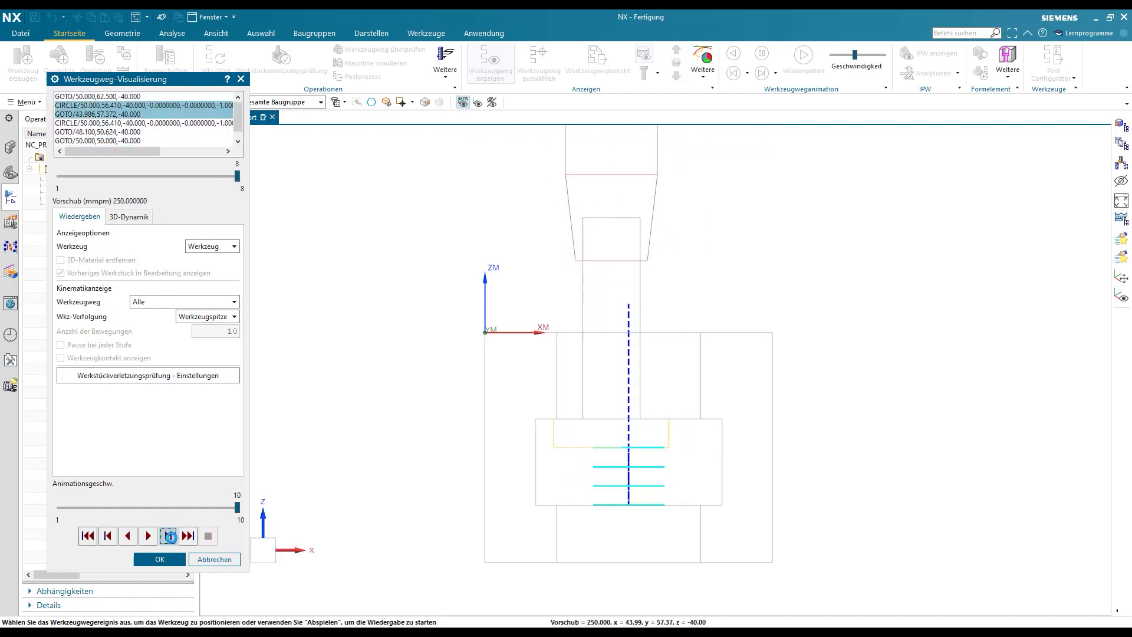
{"action": "left_click", "coordinate": [168, 536]}
{"action": "left_click", "coordinate": [169, 536]}
{"action": "left_click", "coordinate": [168, 536]}
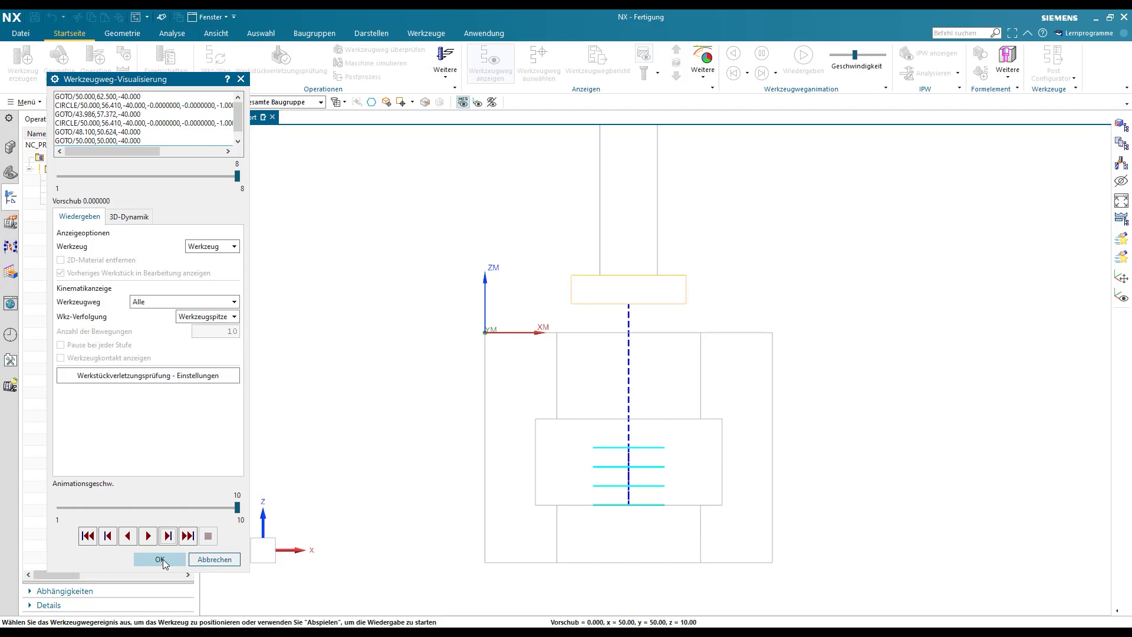
{"action": "left_click", "coordinate": [160, 559]}
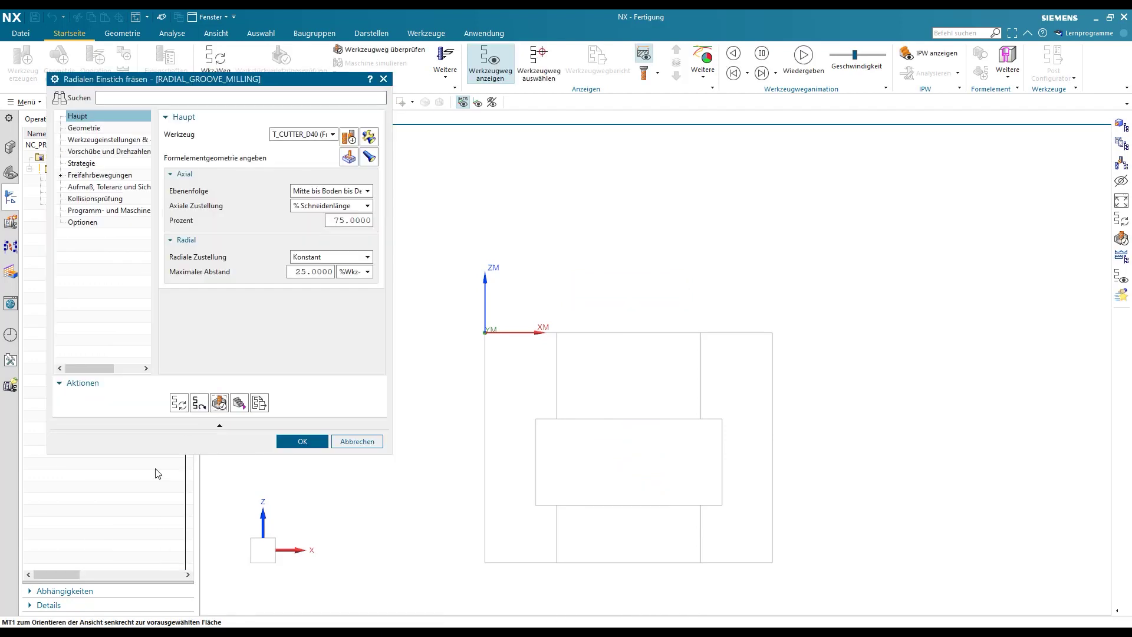
{"action": "left_click", "coordinate": [302, 441]}
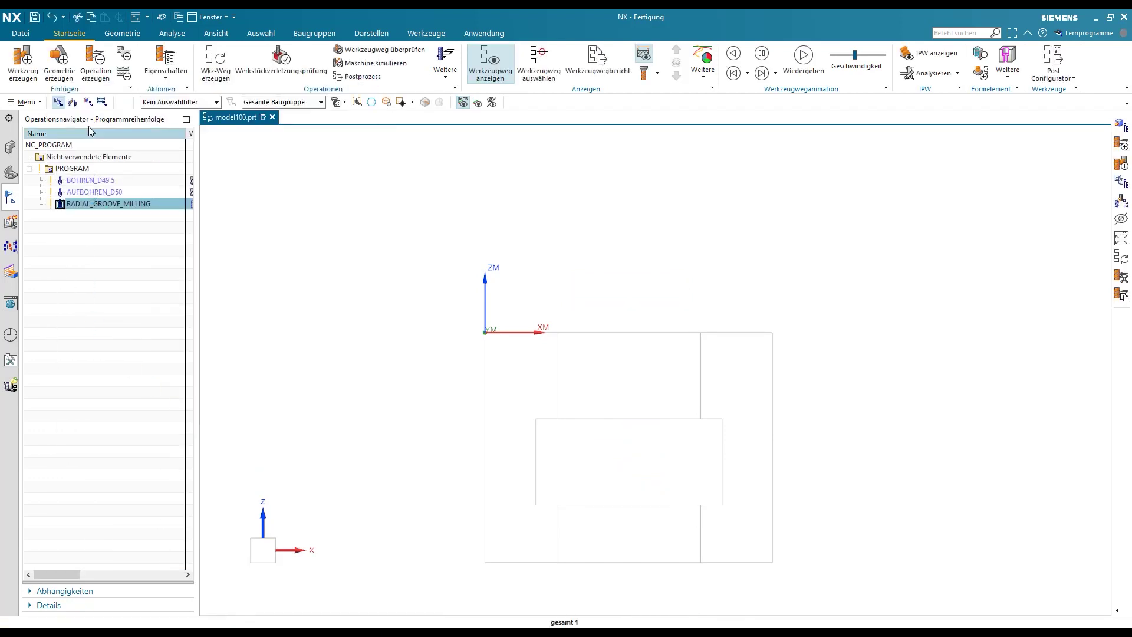
Open the T_CUTTER_D40 tool from the machine tool view, move its preview above the part and spread out the control point labels.
{"action": "left_click", "coordinate": [72, 102]}
{"action": "double_click", "coordinate": [59, 204]}
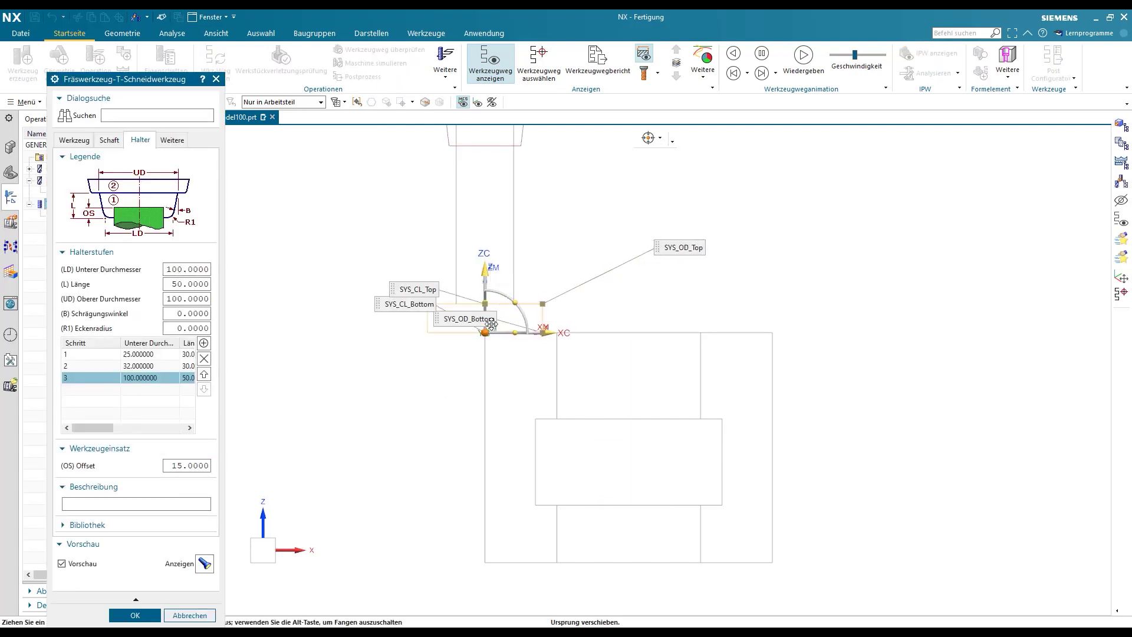
{"action": "left_click_drag", "start_coordinate": [484, 270], "coordinate": [484, 225]}
{"action": "left_click_drag", "start_coordinate": [411, 319], "coordinate": [412, 338]}
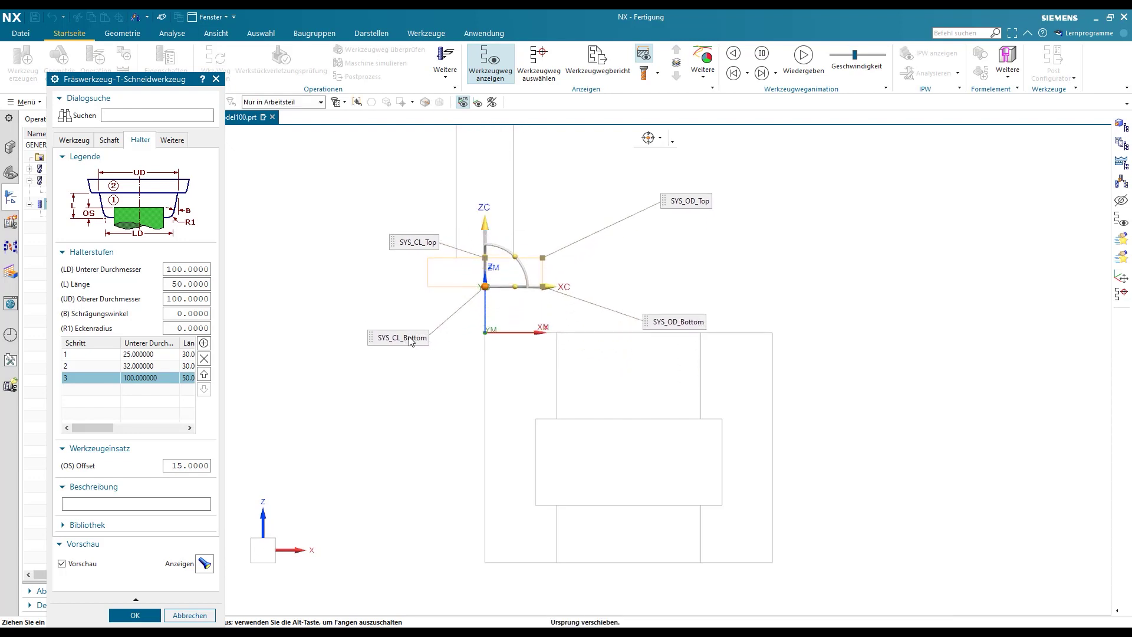
{"action": "left_click_drag", "start_coordinate": [411, 250], "coordinate": [383, 215]}
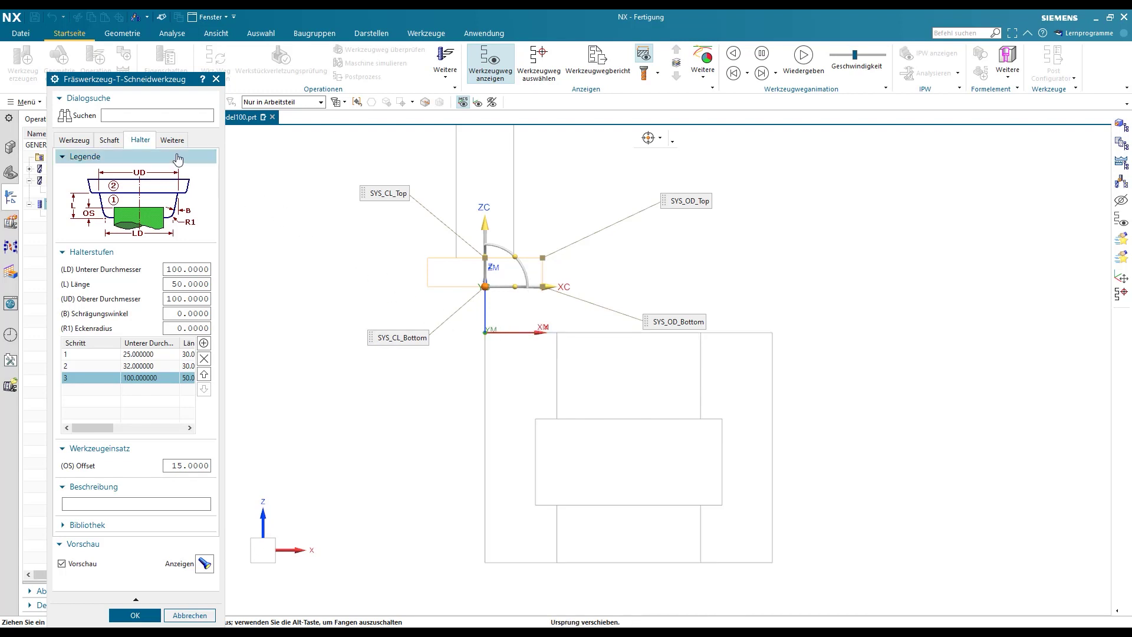
Open the T-cutter's control points (Kontrollpunkte) and enlarge the dialog to show the whole table.
{"action": "left_click", "coordinate": [173, 146]}
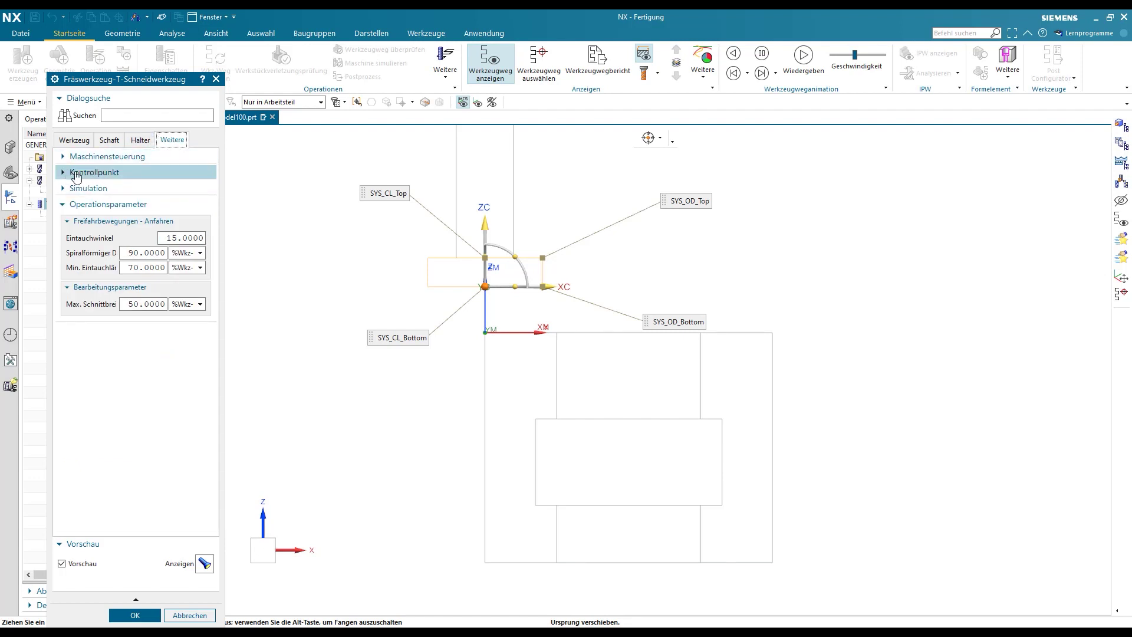
{"action": "left_click", "coordinate": [94, 172]}
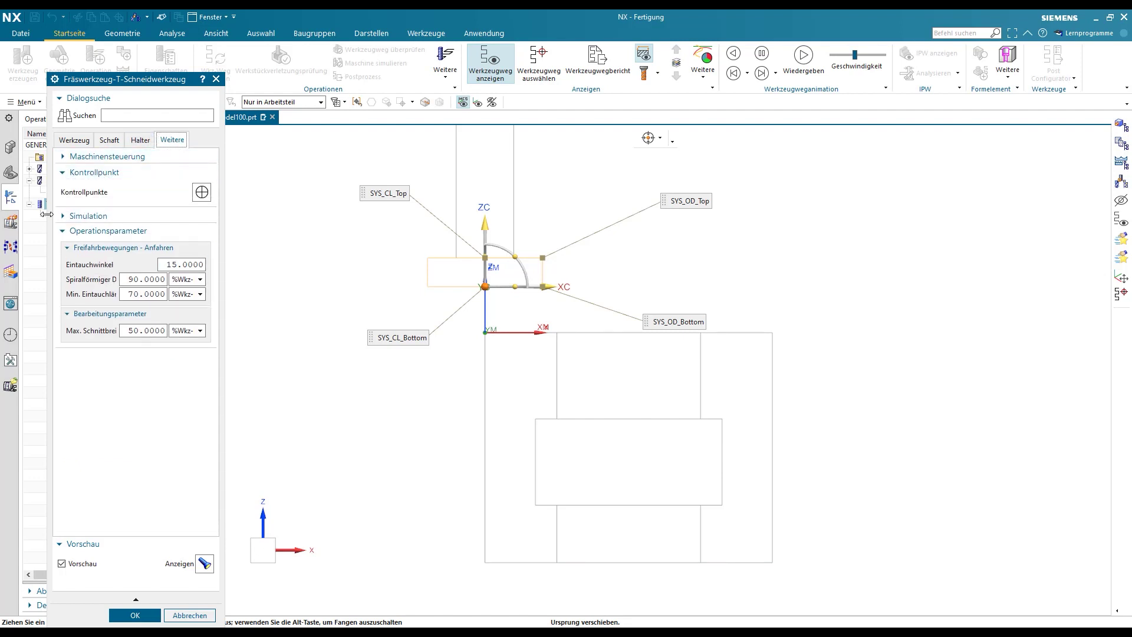
{"action": "left_click", "coordinate": [202, 192]}
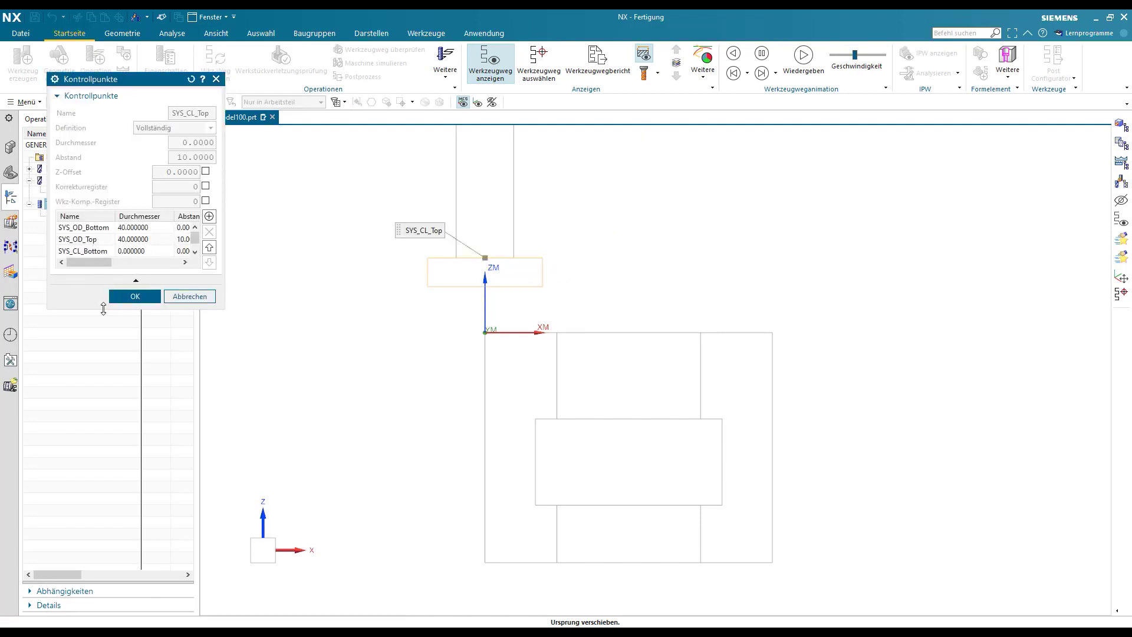
{"action": "left_click_drag", "start_coordinate": [103, 310], "coordinate": [103, 430]}
{"action": "left_click_drag", "start_coordinate": [223, 249], "coordinate": [284, 254]}
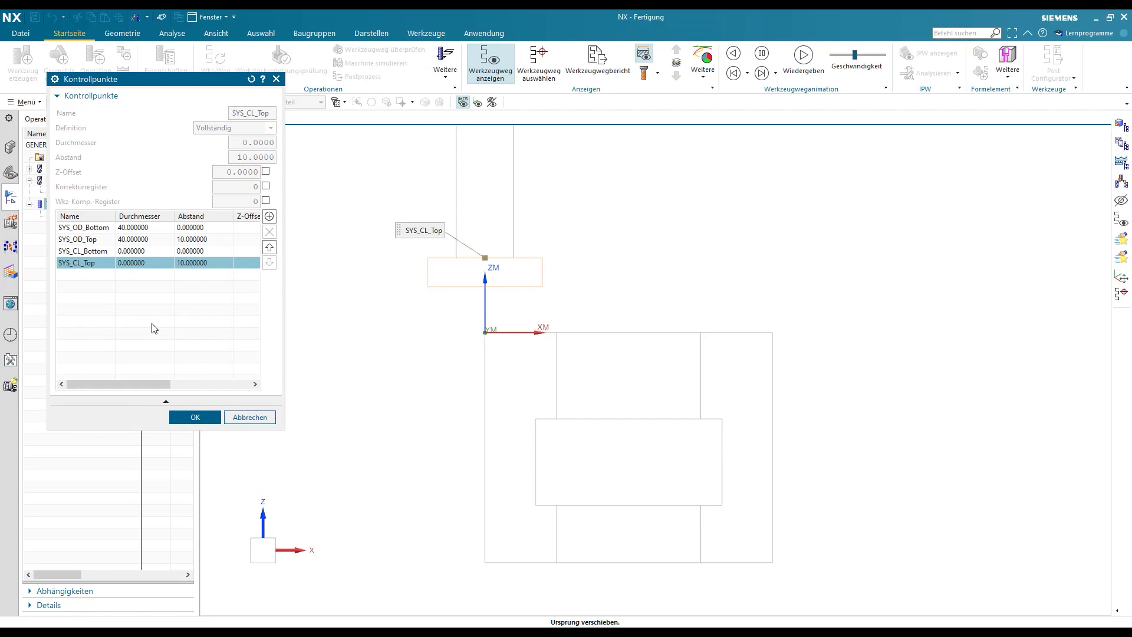
Enable the Korrekturregister and Wkz-Komp.-Register for control point SYS_OD_Bottom and set both to 1.
{"action": "left_click", "coordinate": [81, 227]}
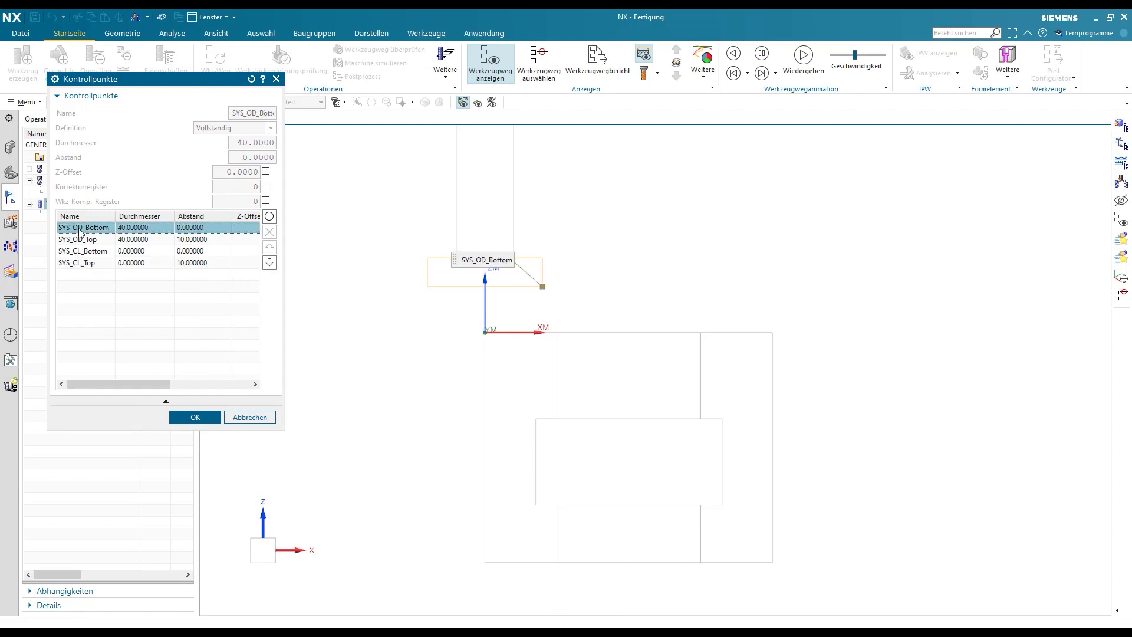
{"action": "left_click", "coordinate": [79, 232]}
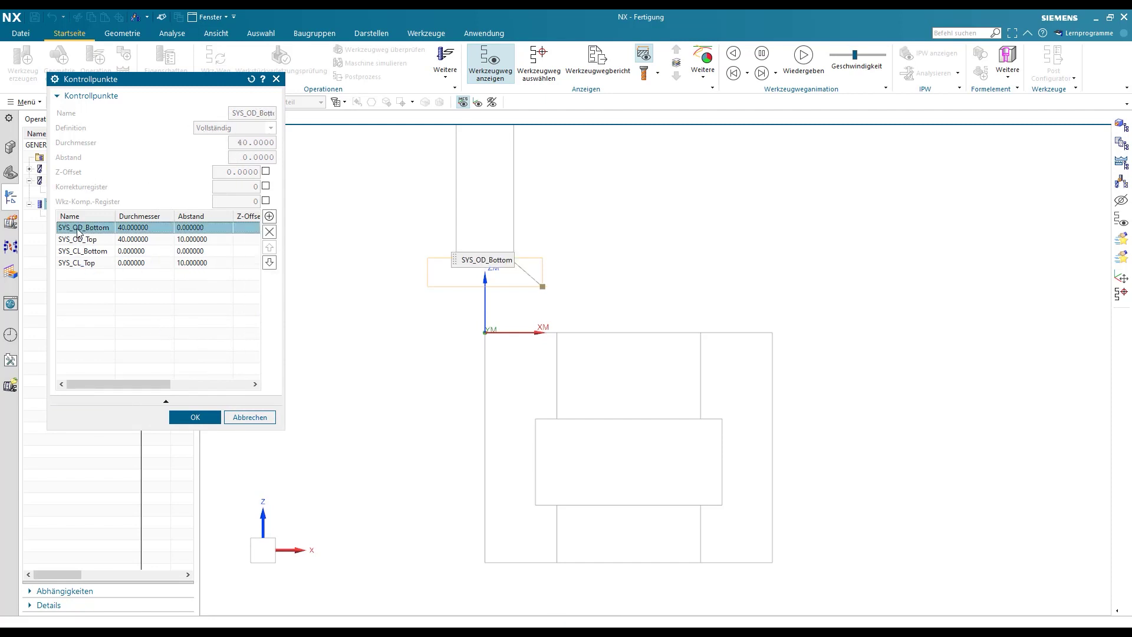
{"action": "left_click", "coordinate": [266, 187]}
{"action": "double_click", "coordinate": [248, 187]}
{"action": "type", "text": "1"}
{"action": "double_click", "coordinate": [249, 201]}
{"action": "type", "text": "1"}
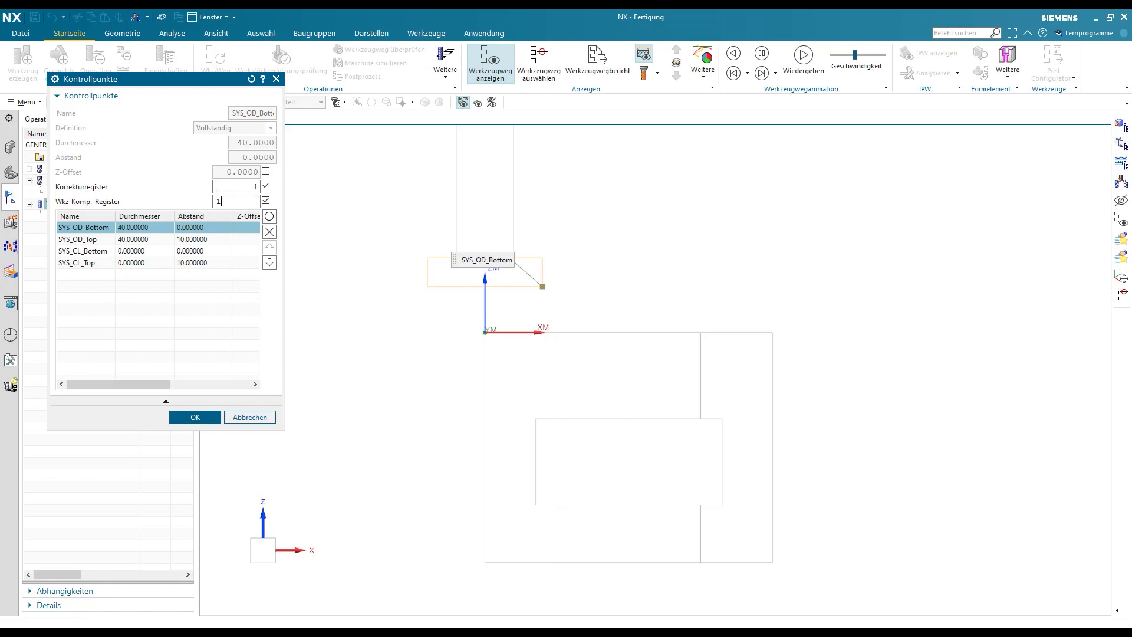
Enable the Korrekturregister and Wkz-Komp.-Register for control point SYS_OD_Top, set both to 2, and accept the tool changes.
{"action": "left_click", "coordinate": [93, 240]}
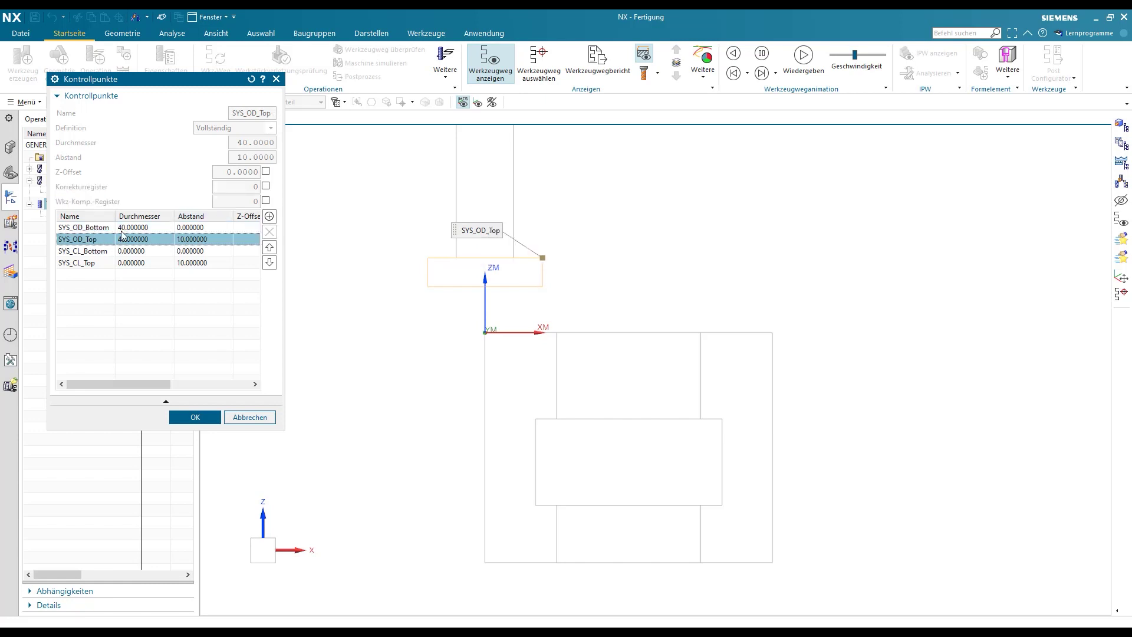
{"action": "left_click", "coordinate": [265, 186]}
{"action": "left_click", "coordinate": [265, 201]}
{"action": "double_click", "coordinate": [256, 187]}
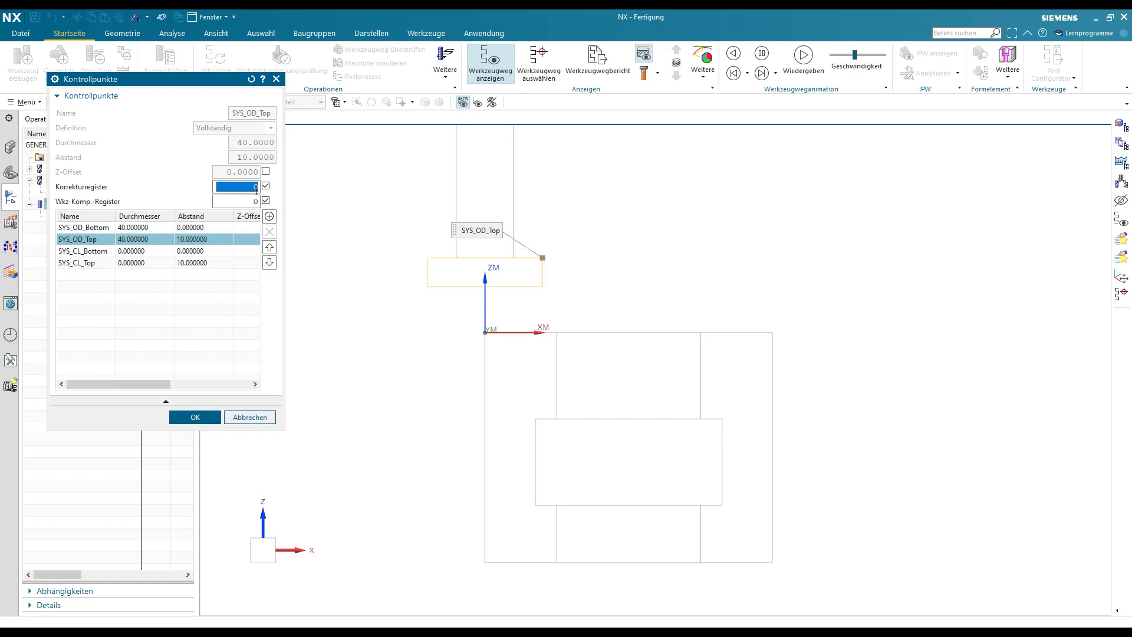
{"action": "type", "text": "2"}
{"action": "double_click", "coordinate": [251, 202]}
{"action": "type", "text": "2"}
{"action": "left_click", "coordinate": [195, 417]}
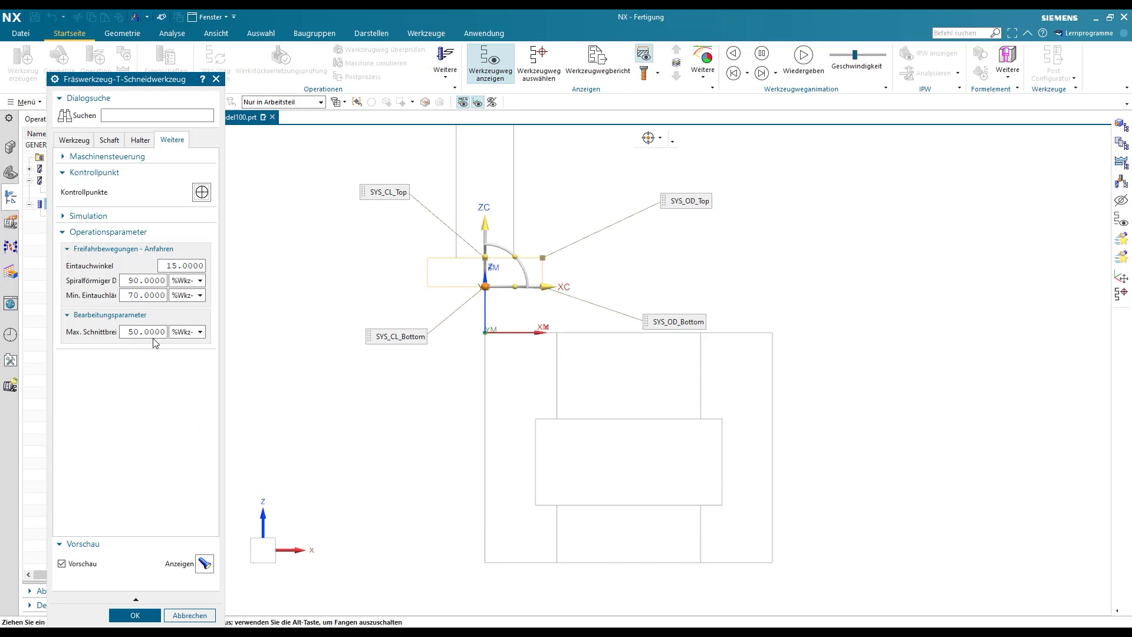
{"action": "left_click", "coordinate": [135, 615]}
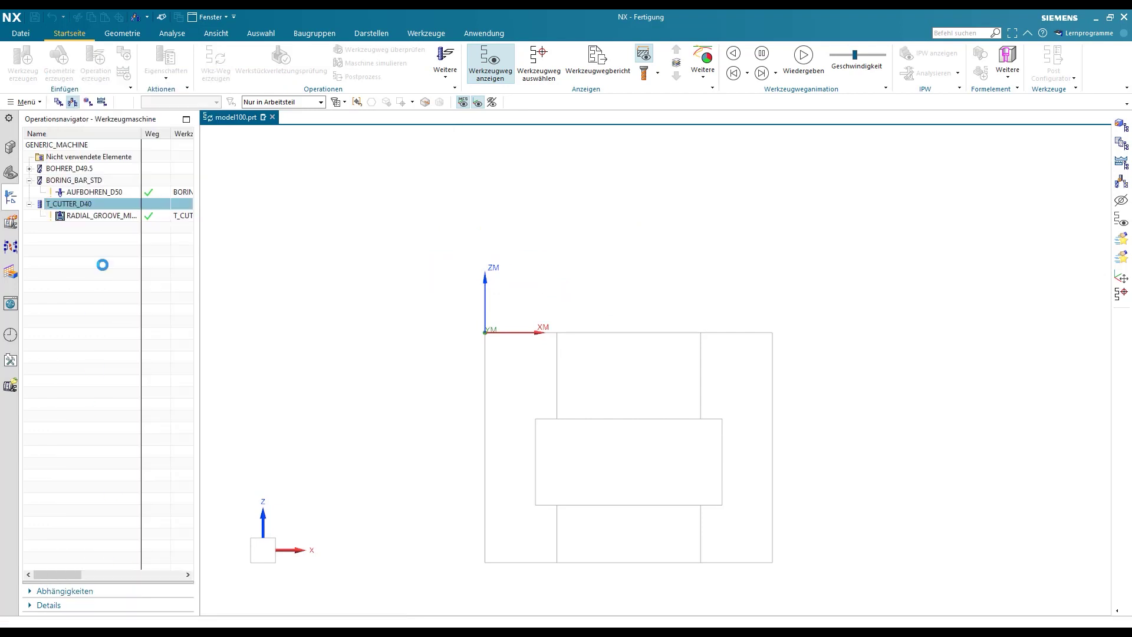
Open the RADIAL_GROOVE_MILLING operation, widen its dialog and set the Werkzeugkompensationsposition to Endgültiger Weg.
{"action": "double_click", "coordinate": [95, 218]}
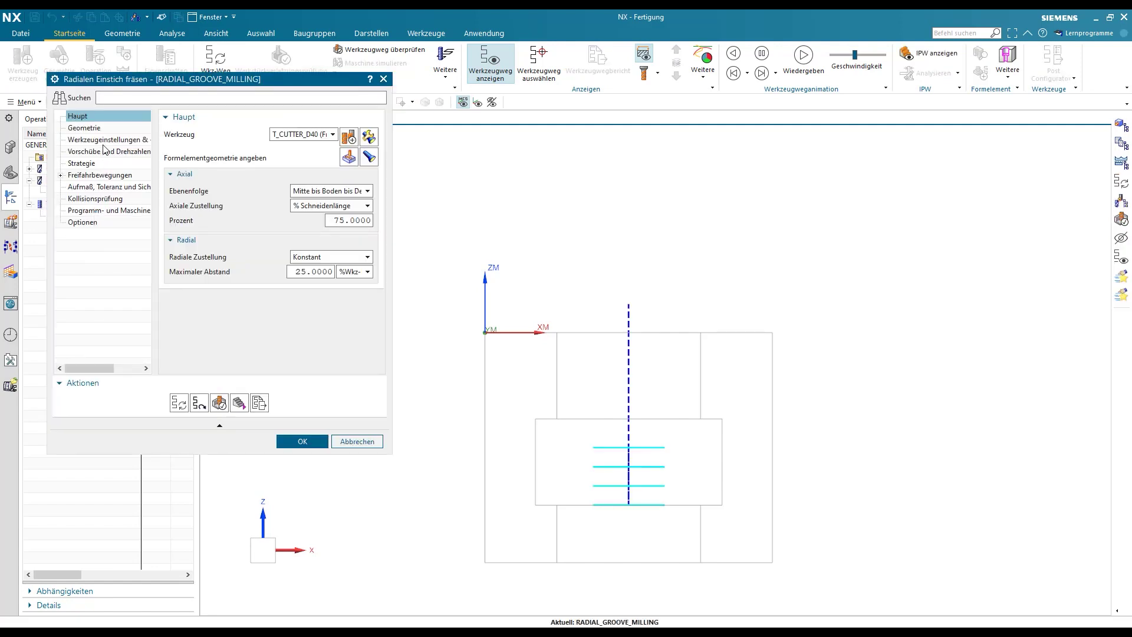
{"action": "left_click_drag", "start_coordinate": [392, 160], "coordinate": [525, 176]}
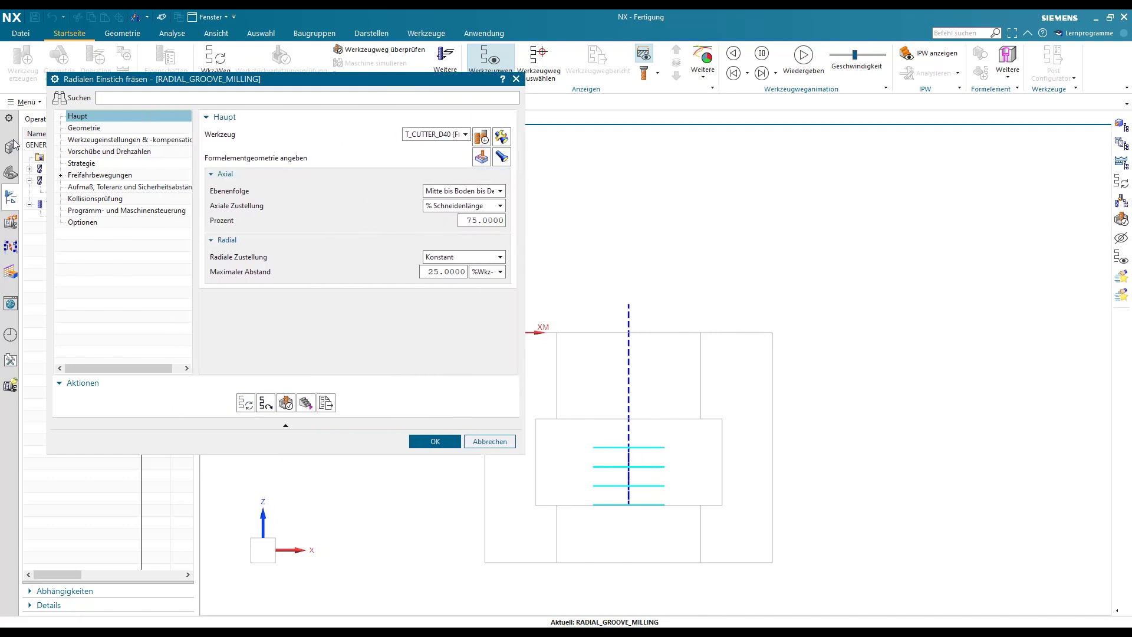
{"action": "left_click", "coordinate": [99, 141]}
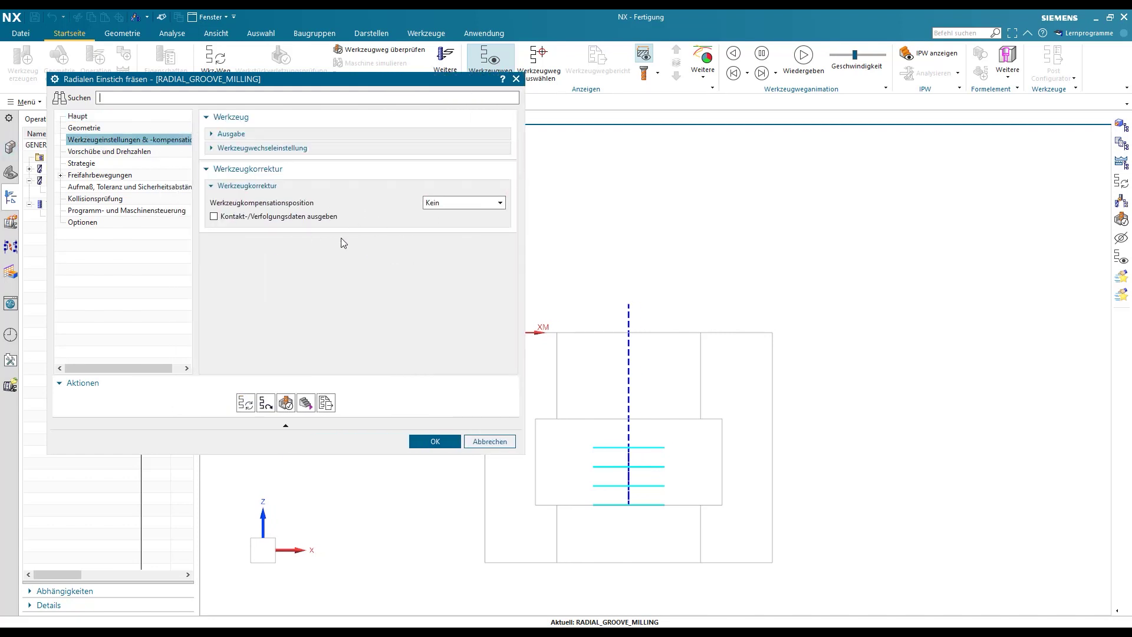
{"action": "left_click", "coordinate": [501, 204]}
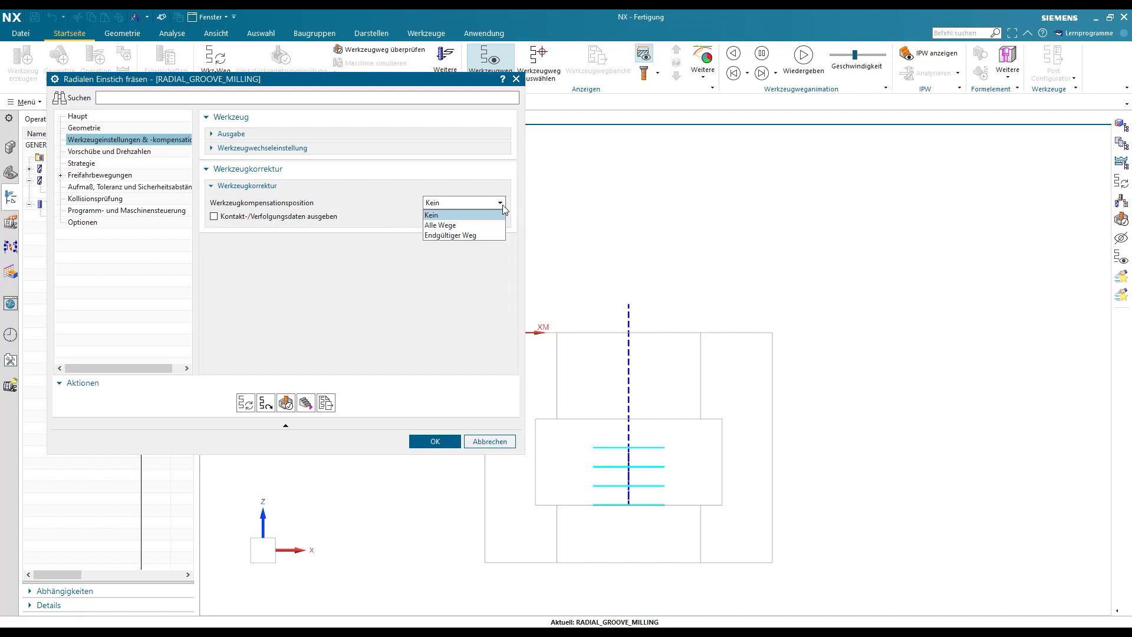
{"action": "left_click", "coordinate": [436, 236]}
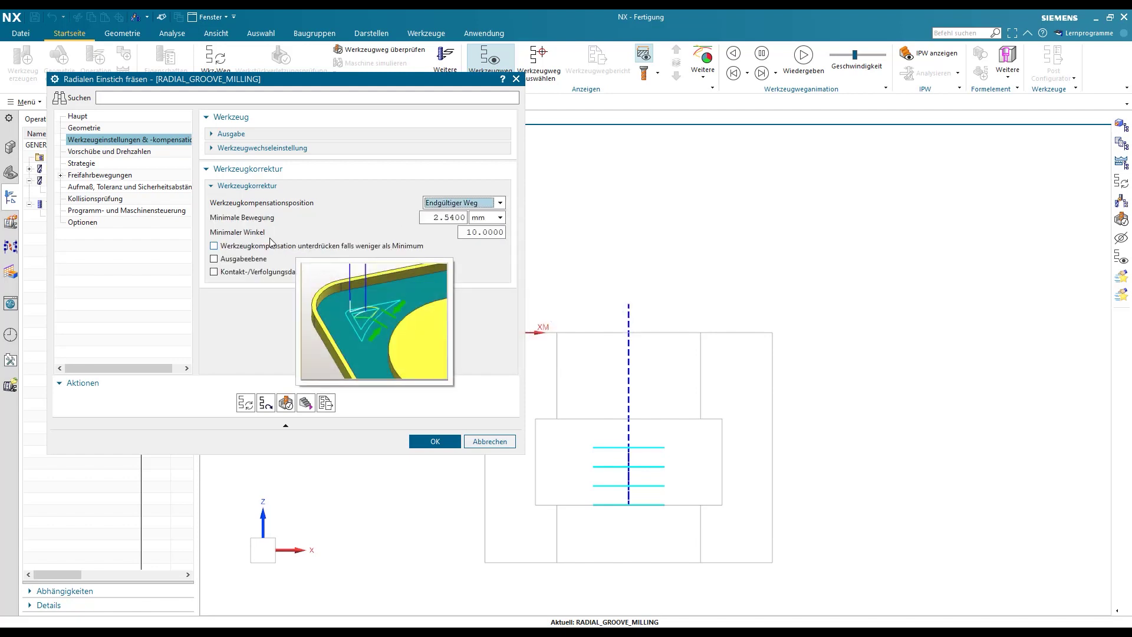
Enable Kontakt-/Verfolgungsdaten ausgeben with SYS_OD Automatisch as the Verfolgungsdaten, and regenerate the tool path.
{"action": "left_click", "coordinate": [214, 273]}
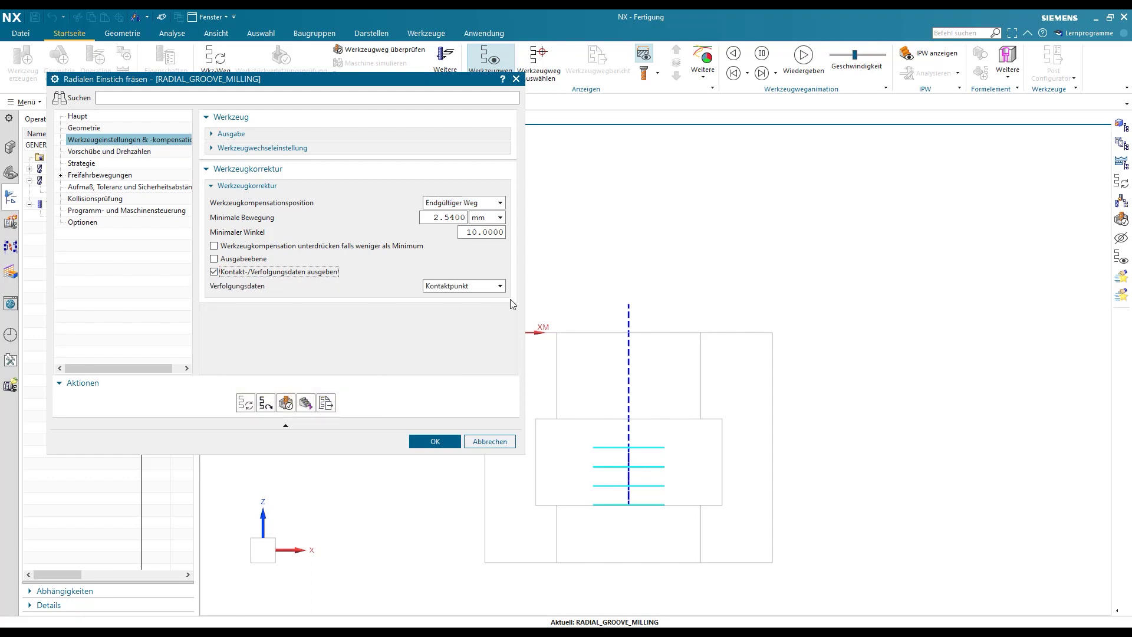
{"action": "left_click", "coordinate": [498, 289]}
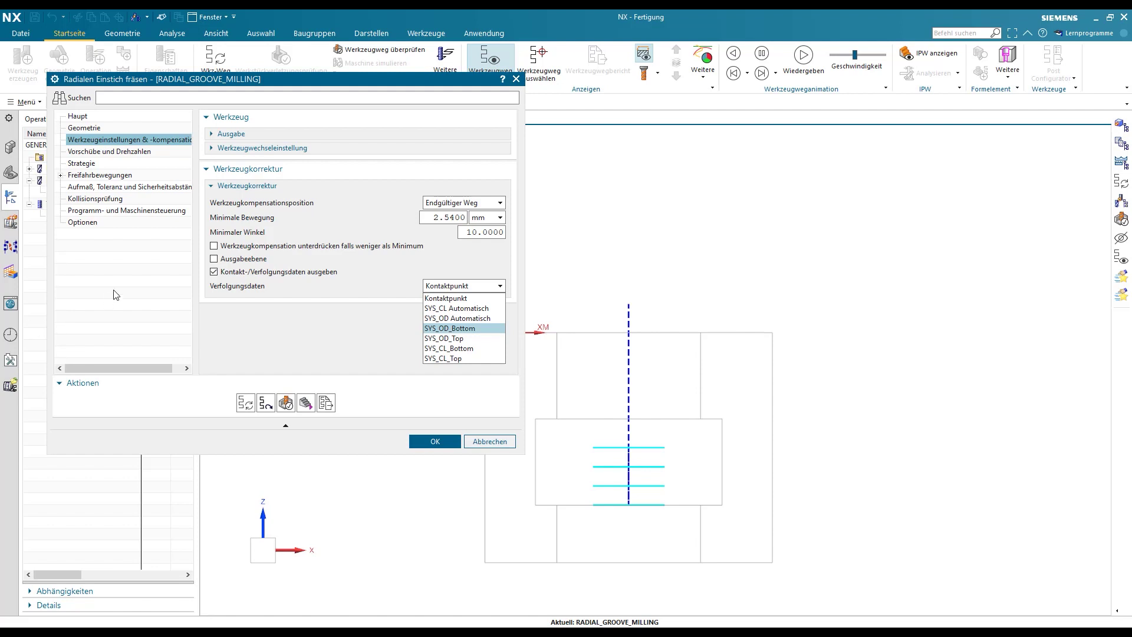
{"action": "mouse_move", "coordinate": [453, 324]}
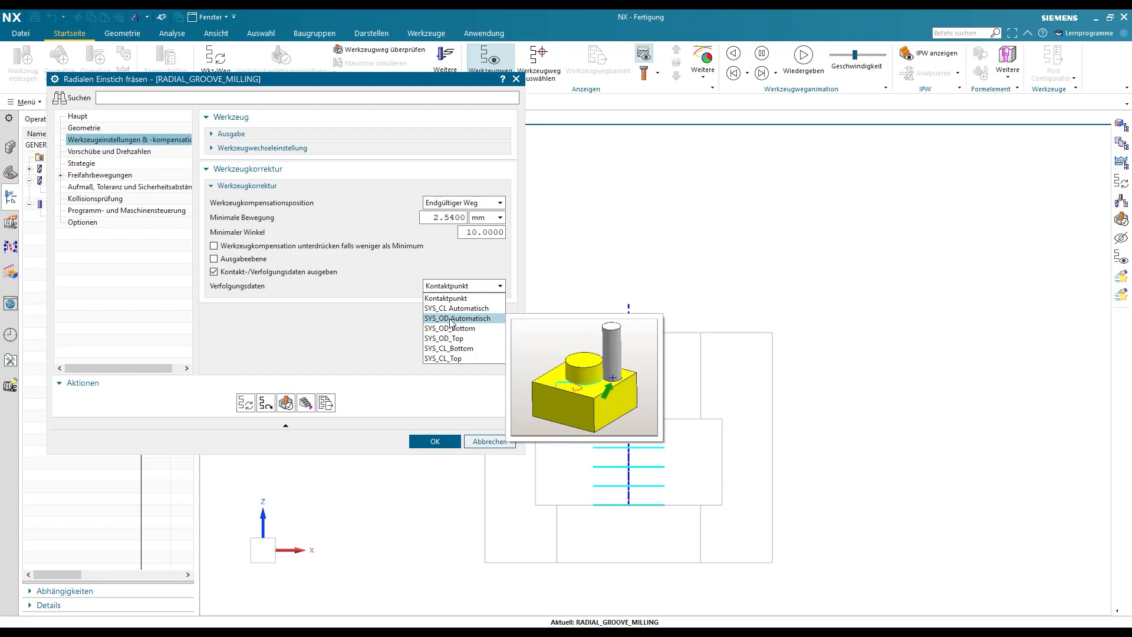
{"action": "left_click", "coordinate": [451, 319]}
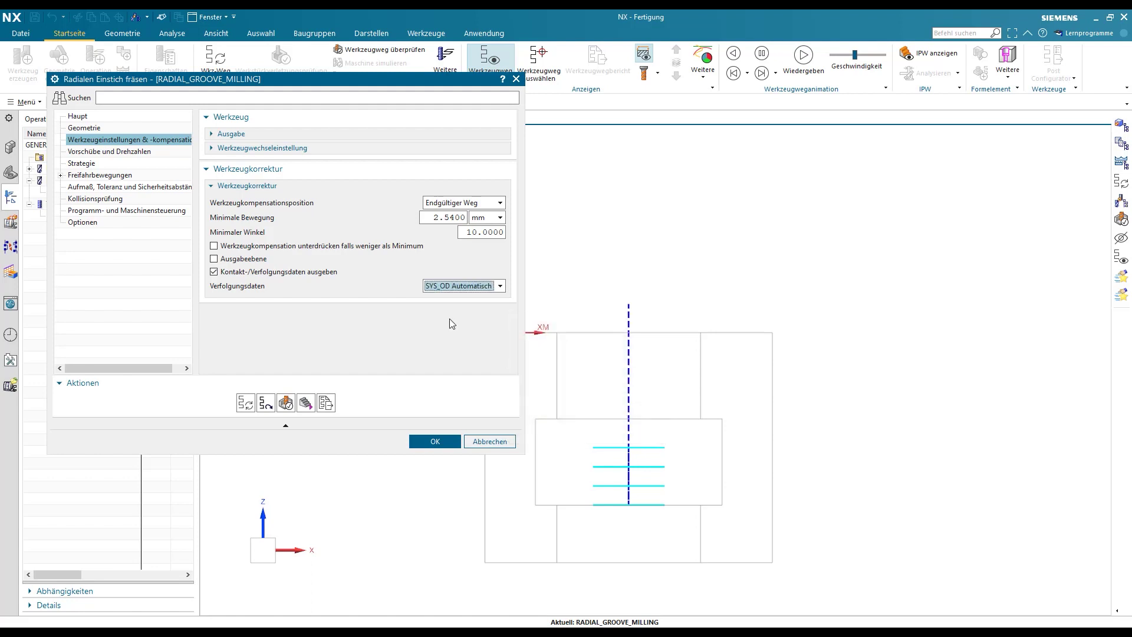
{"action": "left_click", "coordinate": [246, 404]}
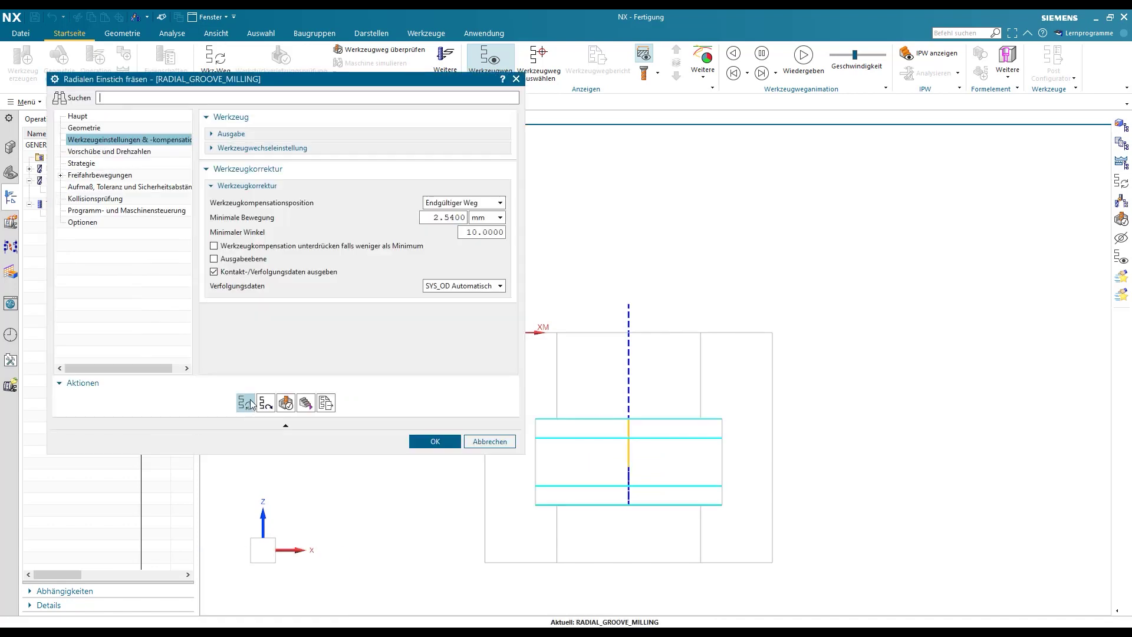
Open the tool path visualization and step the T-cutter forward through all groove levels to the final retract, checking the control point changes.
{"action": "left_click", "coordinate": [286, 404]}
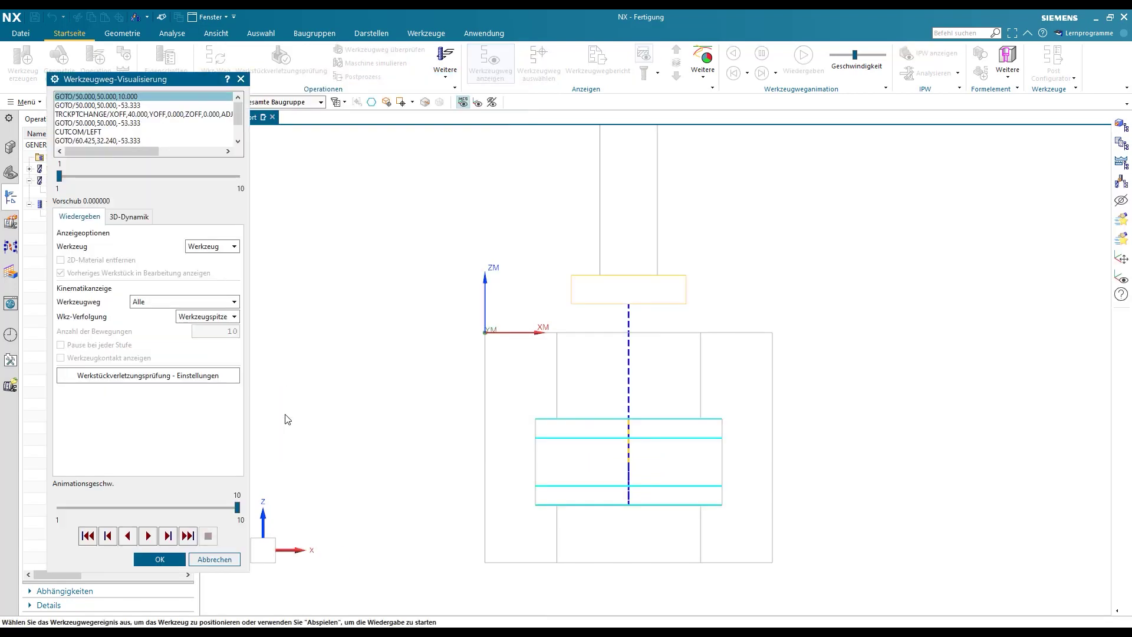
{"action": "left_click", "coordinate": [169, 536]}
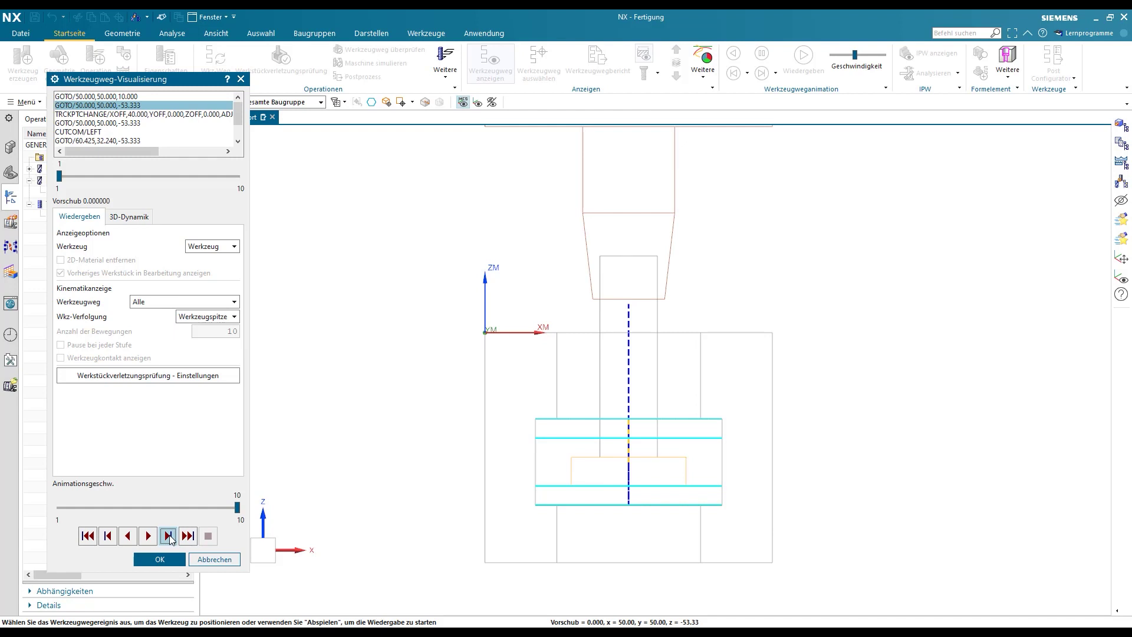
{"action": "left_click", "coordinate": [169, 536]}
{"action": "left_click", "coordinate": [169, 536]}
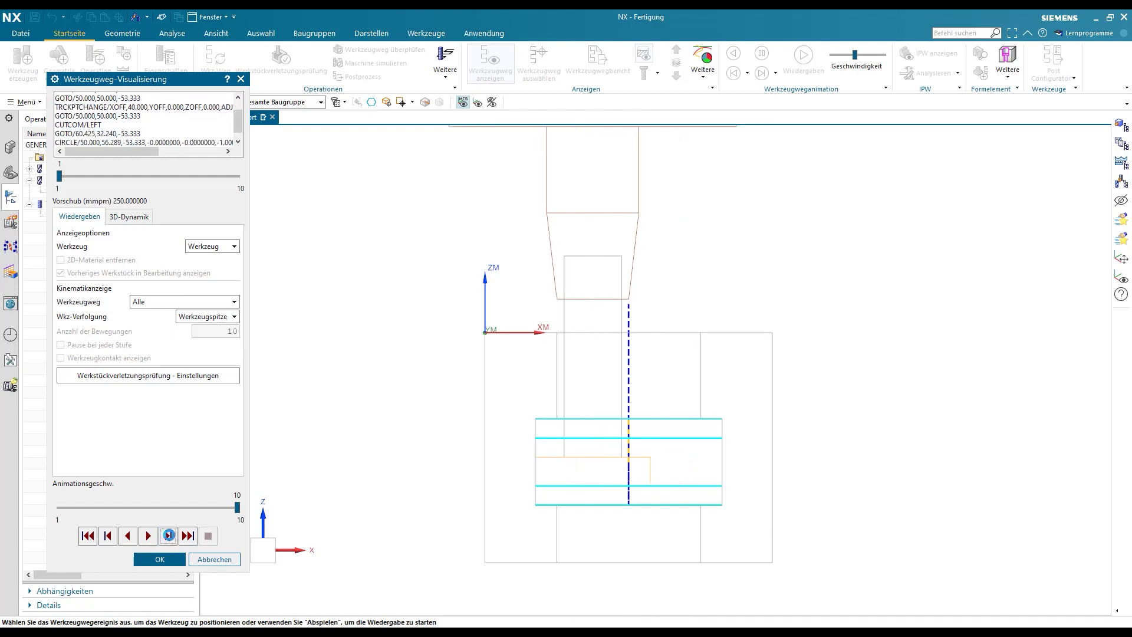
{"action": "left_click", "coordinate": [169, 537]}
{"action": "left_click", "coordinate": [170, 537]}
{"action": "left_click", "coordinate": [169, 537]}
{"action": "left_click", "coordinate": [169, 536]}
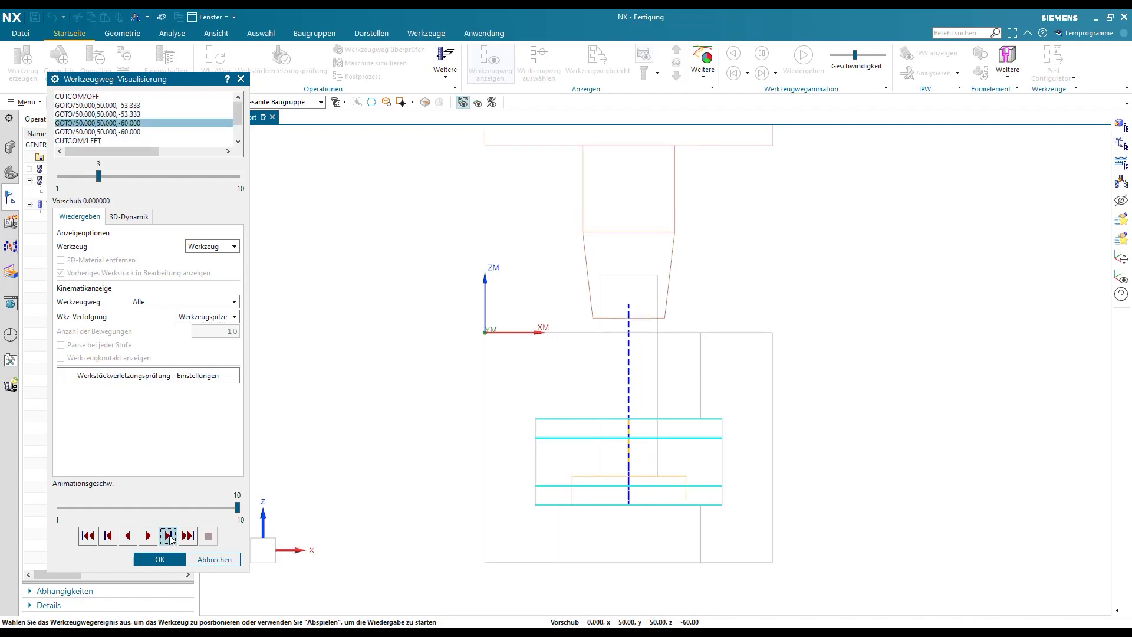
{"action": "left_click", "coordinate": [169, 536]}
{"action": "left_click", "coordinate": [169, 536]}
{"action": "left_click", "coordinate": [169, 536]}
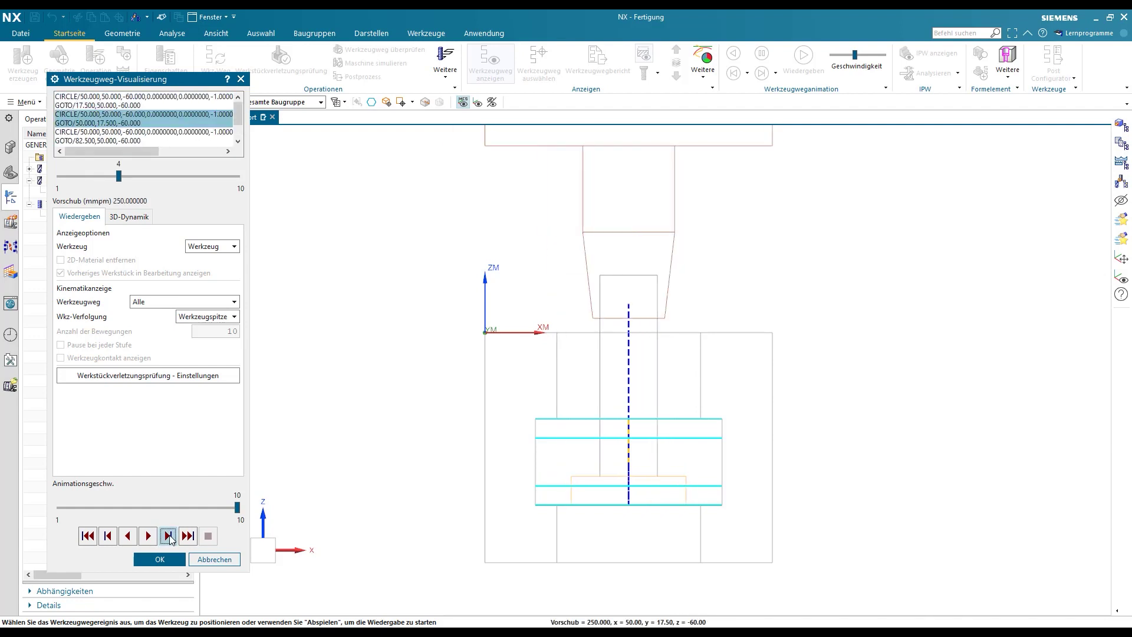
{"action": "left_click", "coordinate": [169, 537]}
{"action": "left_click", "coordinate": [169, 537]}
{"action": "left_click", "coordinate": [169, 537]}
{"action": "left_click", "coordinate": [169, 536]}
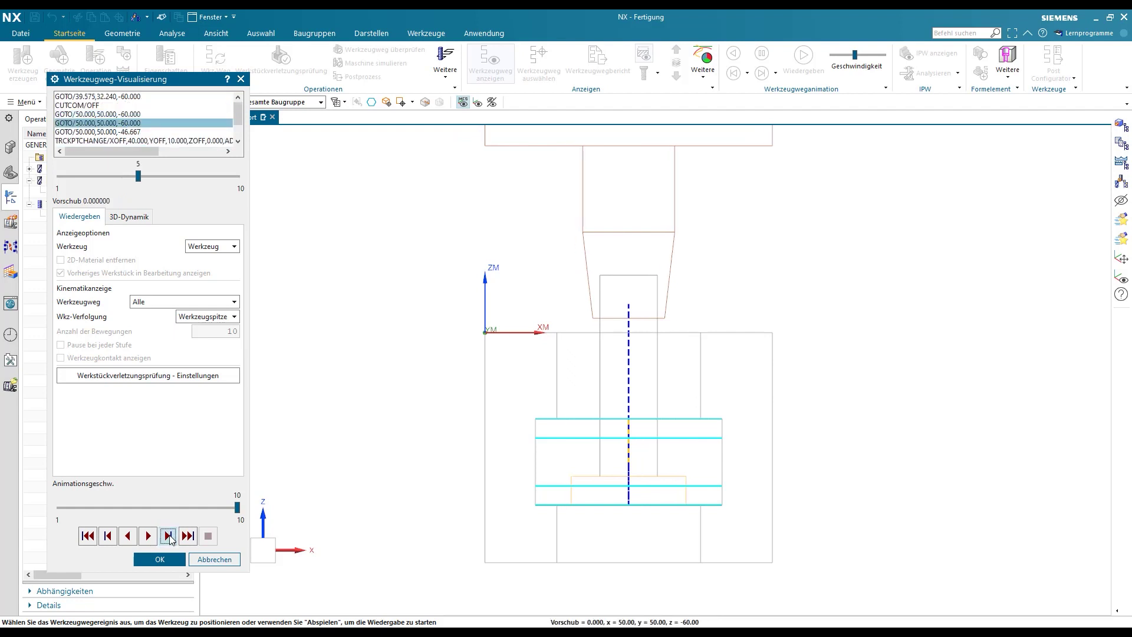
{"action": "left_click", "coordinate": [170, 537]}
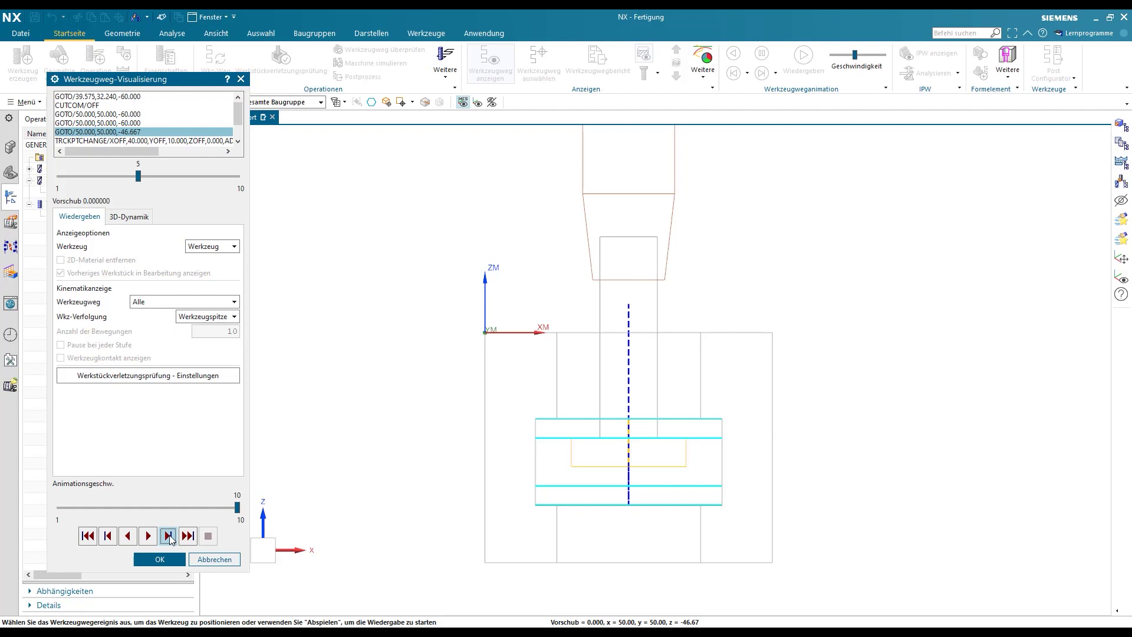
{"action": "left_click", "coordinate": [170, 536]}
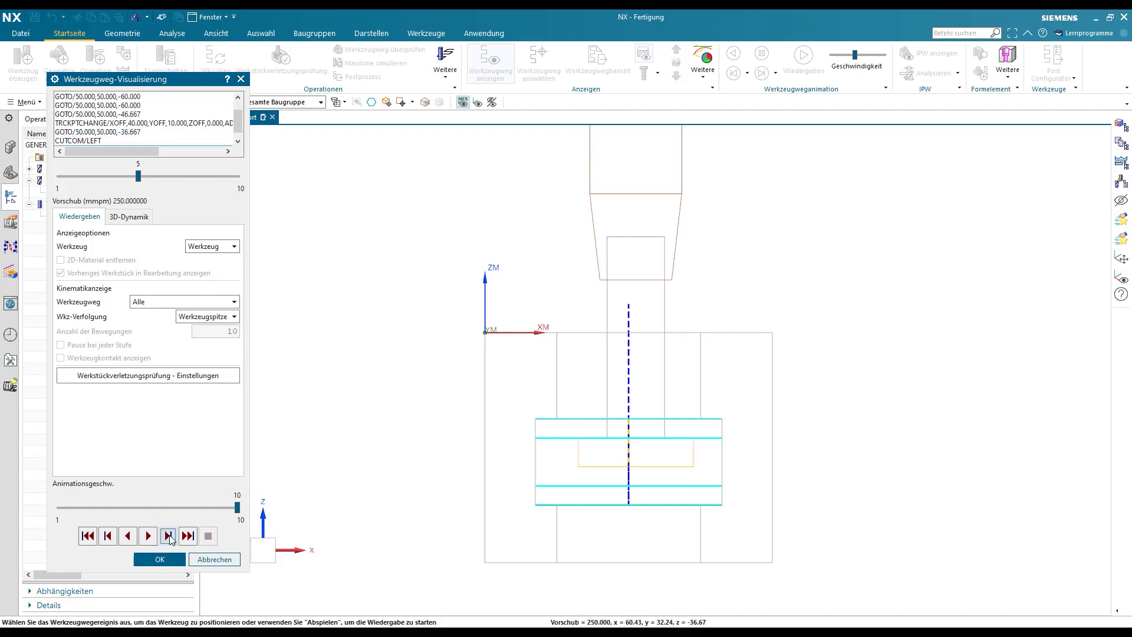
{"action": "left_click", "coordinate": [169, 537]}
{"action": "left_click", "coordinate": [169, 537]}
{"action": "left_click", "coordinate": [169, 537]}
{"action": "left_click", "coordinate": [169, 537]}
{"action": "left_click", "coordinate": [170, 536]}
{"action": "left_click", "coordinate": [169, 537]}
{"action": "left_click", "coordinate": [169, 536]}
{"action": "left_click", "coordinate": [169, 536]}
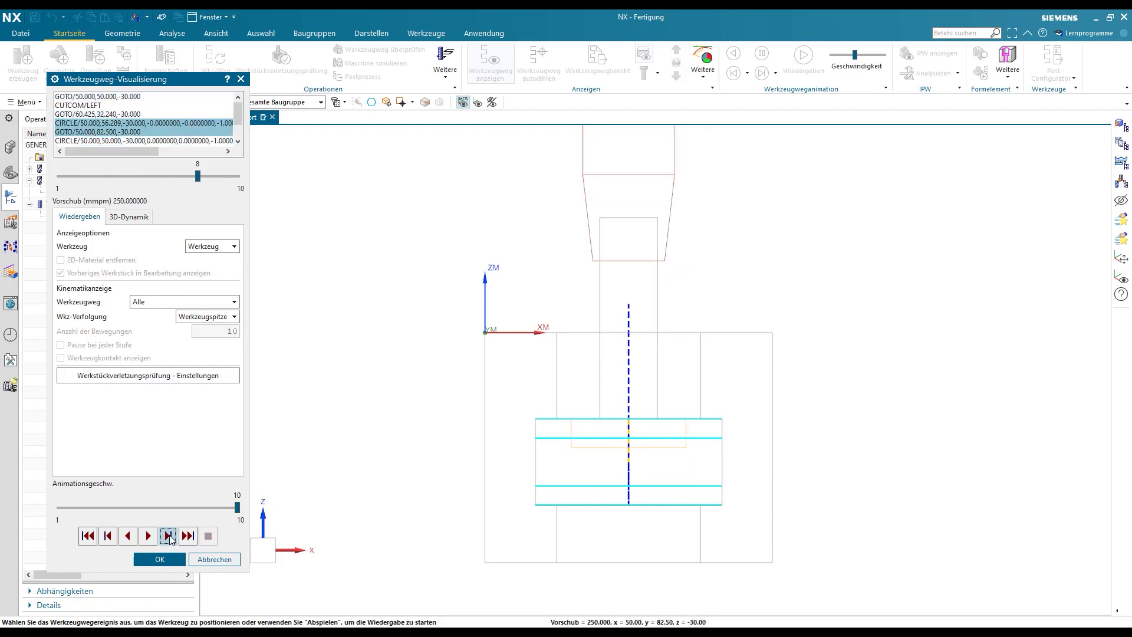
{"action": "left_click", "coordinate": [170, 537]}
{"action": "left_click", "coordinate": [169, 537]}
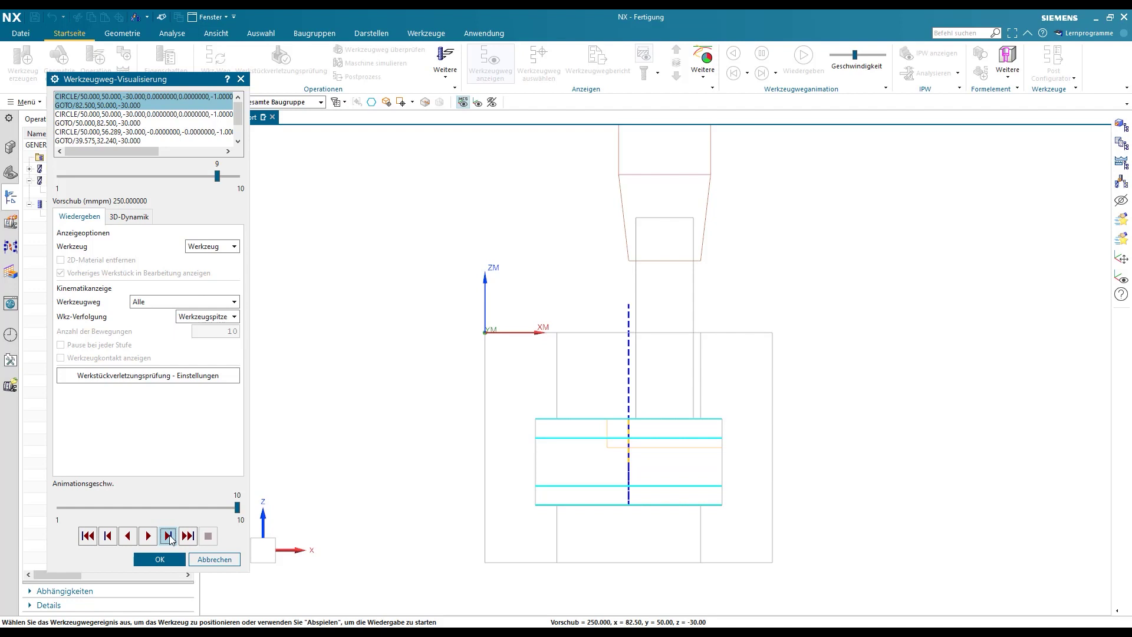
{"action": "left_click", "coordinate": [169, 537]}
{"action": "left_click", "coordinate": [170, 536]}
{"action": "left_click", "coordinate": [169, 537]}
{"action": "left_click", "coordinate": [169, 537]}
{"action": "left_click", "coordinate": [169, 537]}
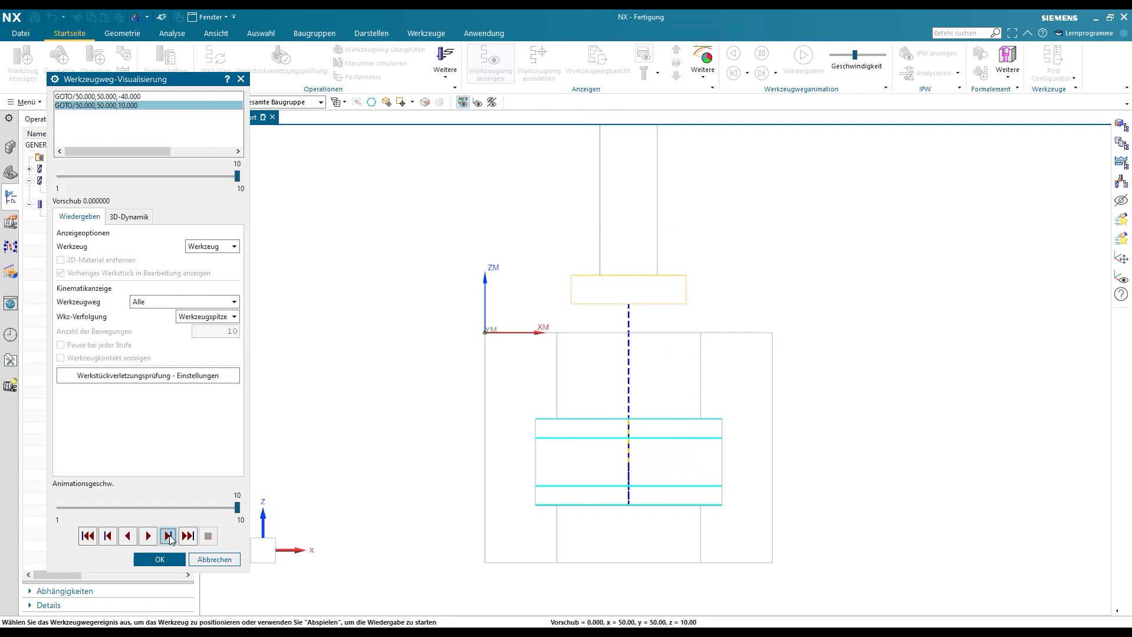